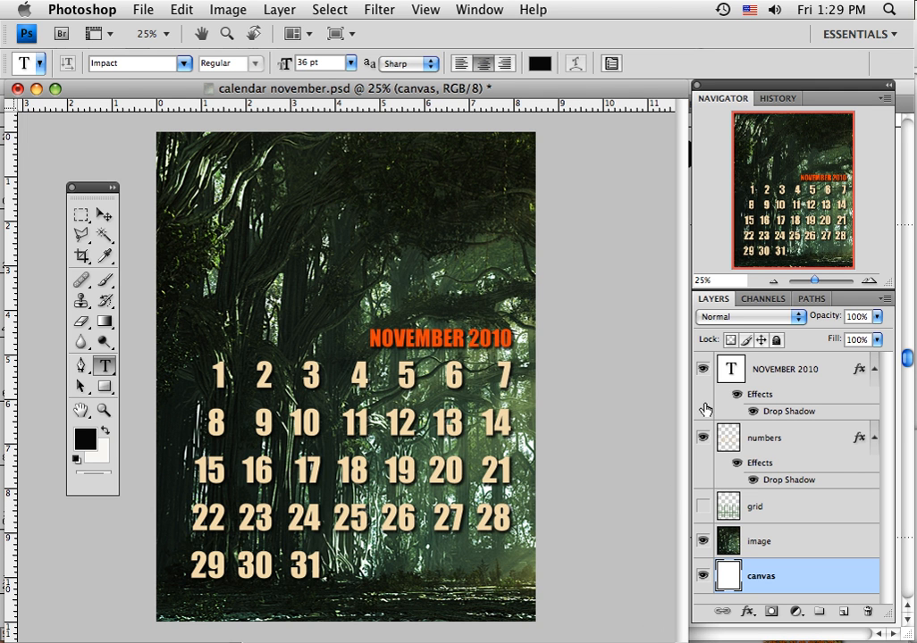
# Hide the NOVEMBER 2010, numbers and image layers so that only the blank canvas layer shows.
pyautogui.click(704, 373)
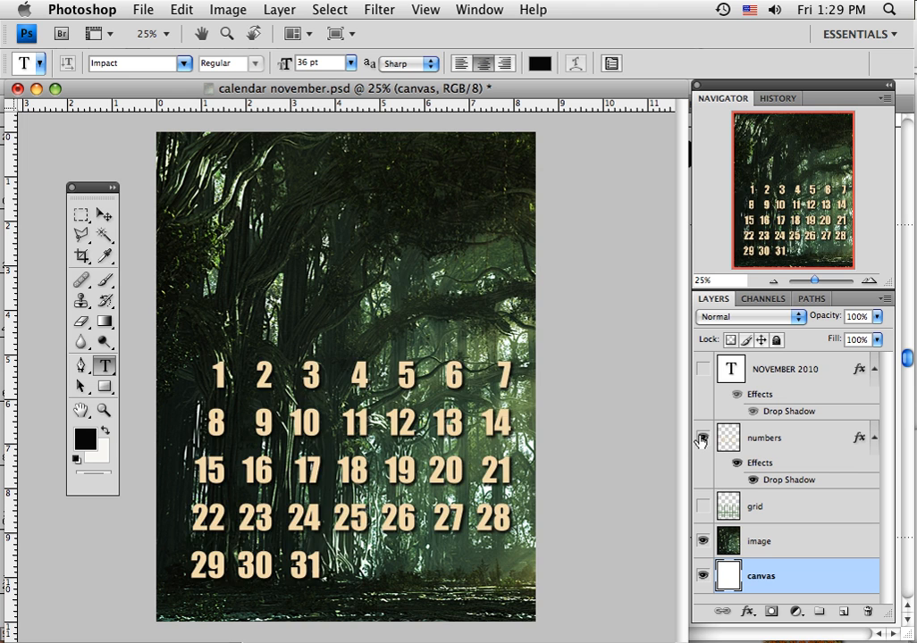
pyautogui.click(703, 437)
pyautogui.click(702, 542)
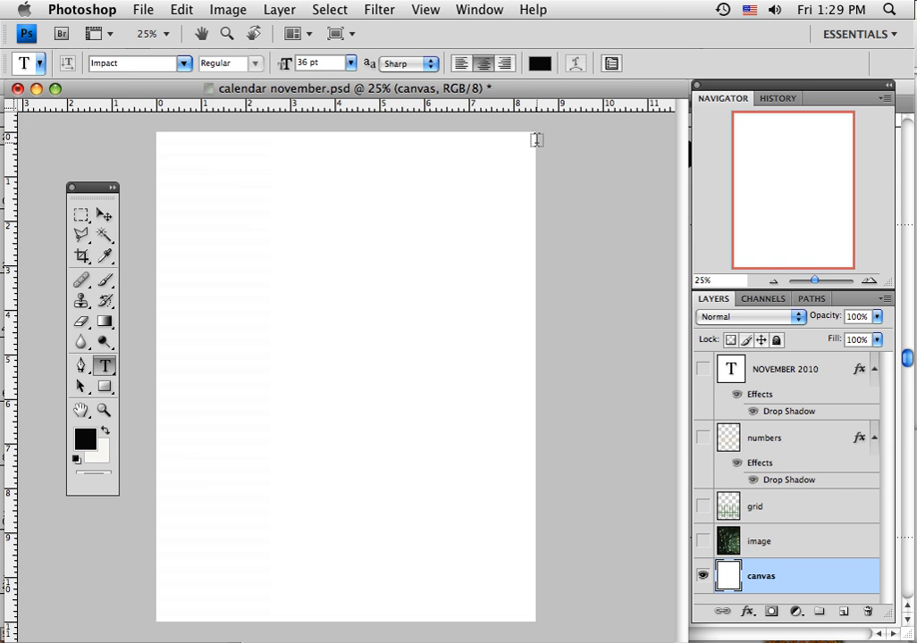
pyautogui.press('super+s')
# Show the image, grid and numbers layers one by one, and toggle the numbers layer's drop shadow off and on.
pyautogui.click(703, 541)
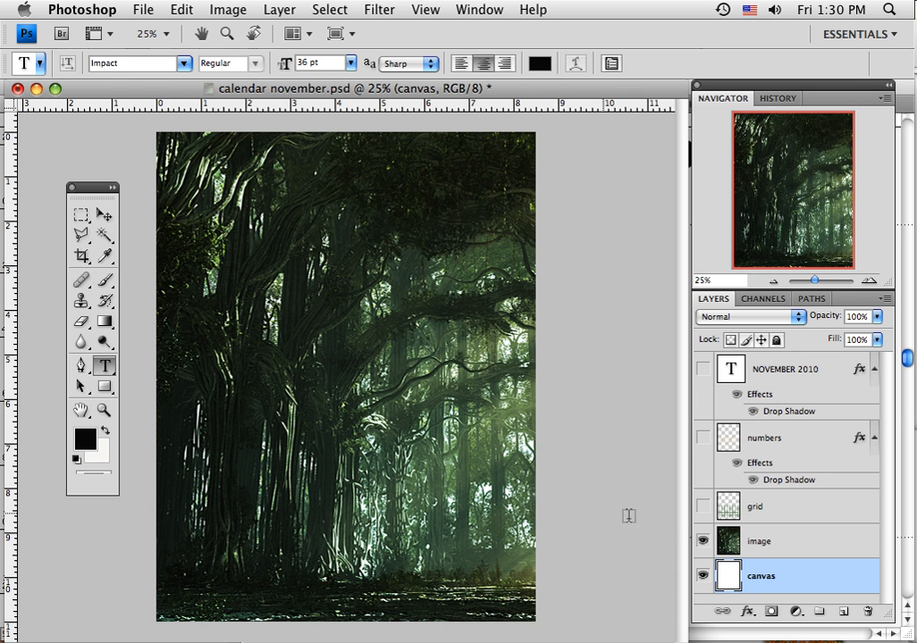
pyautogui.click(702, 507)
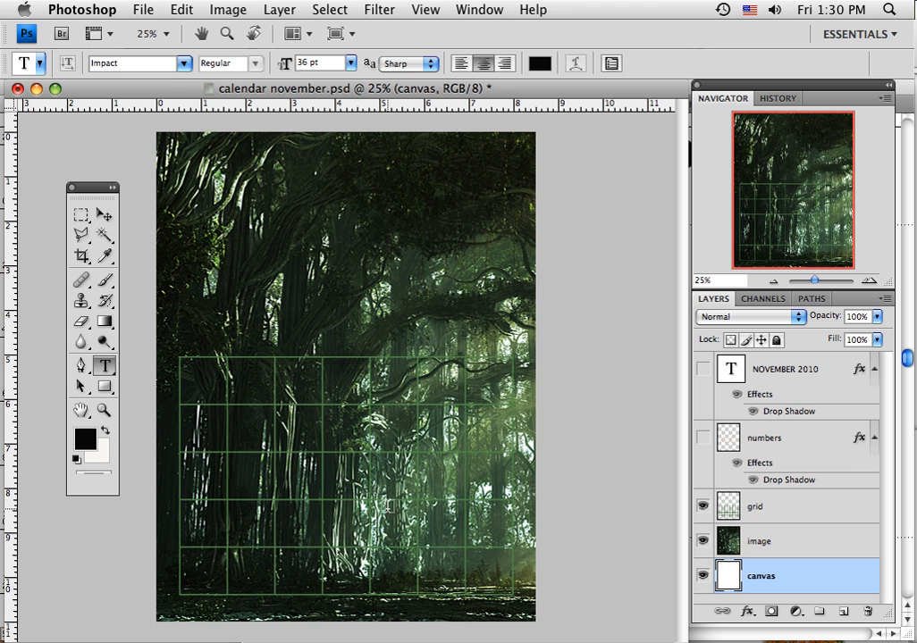
pyautogui.click(703, 438)
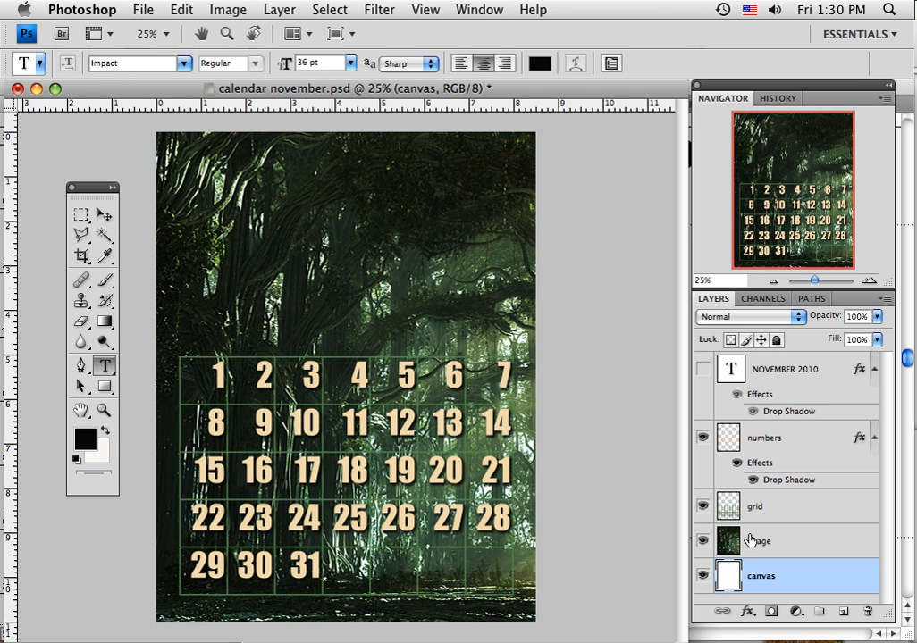
pyautogui.click(754, 481)
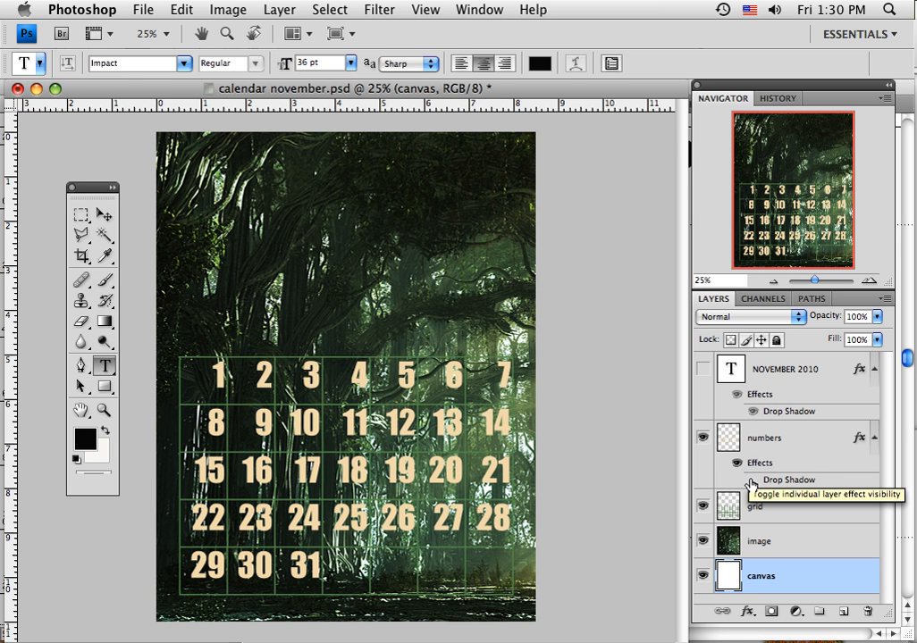
pyautogui.click(751, 483)
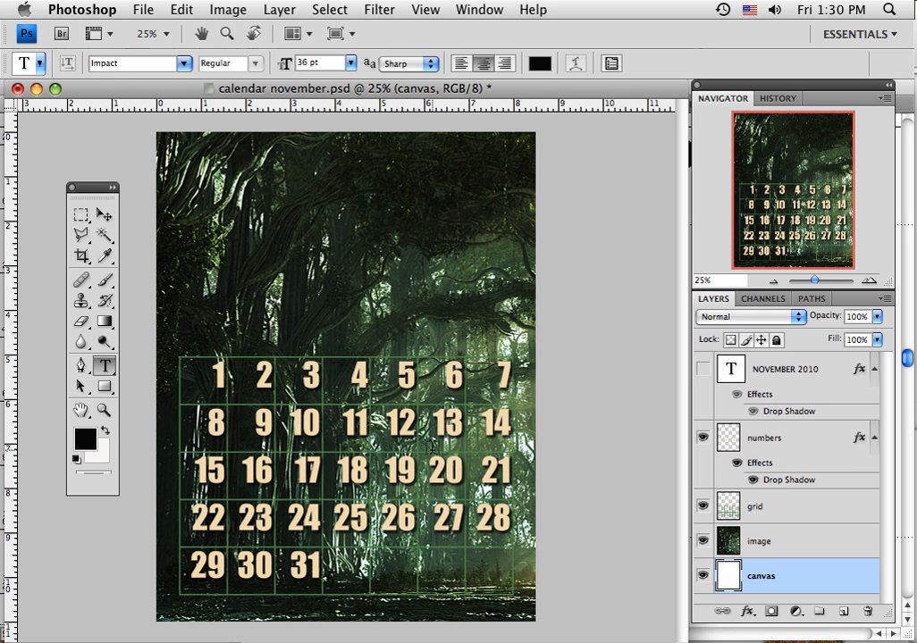
# Hide the grid layer and show the NOVEMBER 2010 title layer.
pyautogui.click(702, 507)
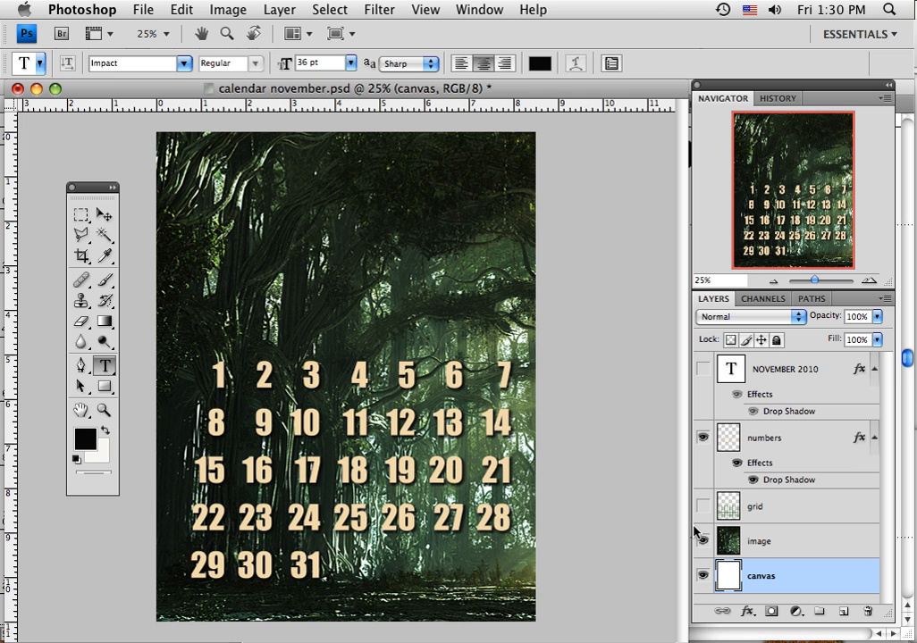
pyautogui.click(703, 368)
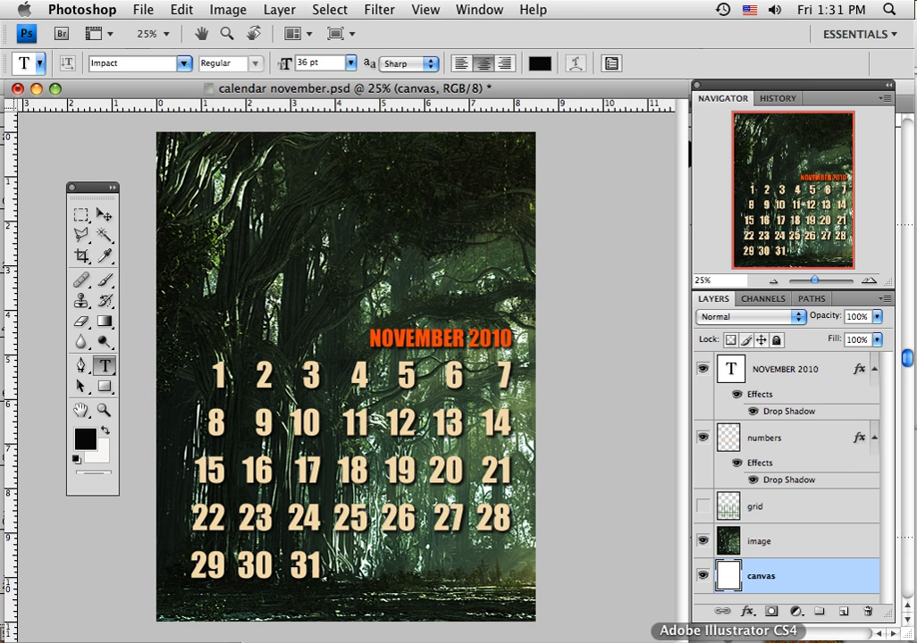
# Switch to Illustrator and examine the square and the paragraph and character settings of its number 30.
pyautogui.click(728, 638)
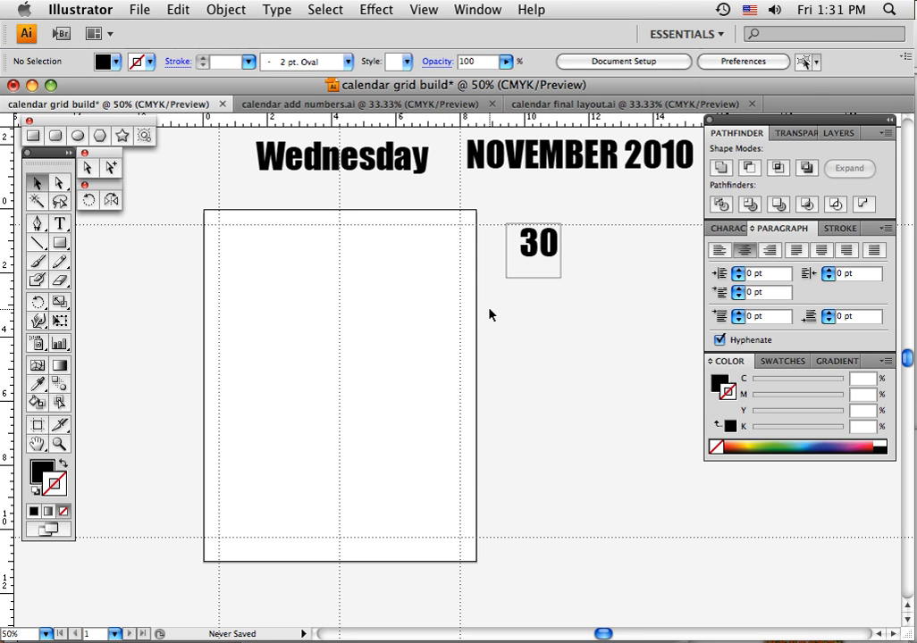
pyautogui.click(522, 278)
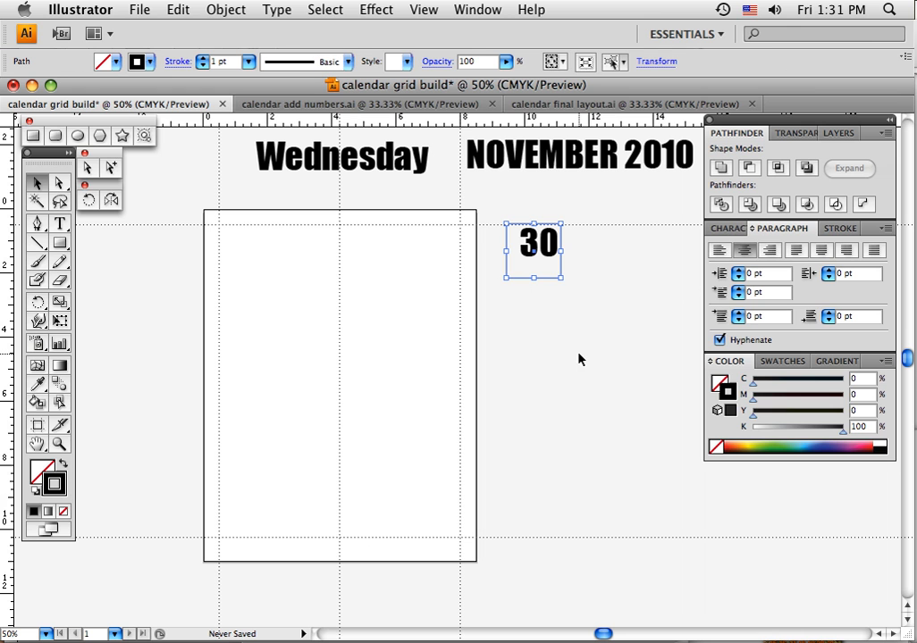
pyautogui.doubleClick(559, 258)
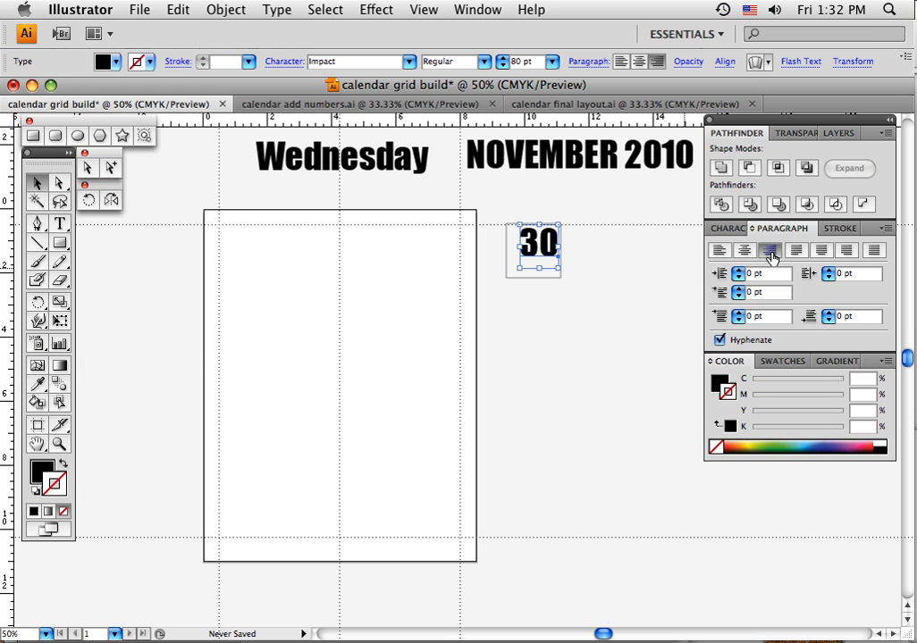
pyautogui.click(731, 229)
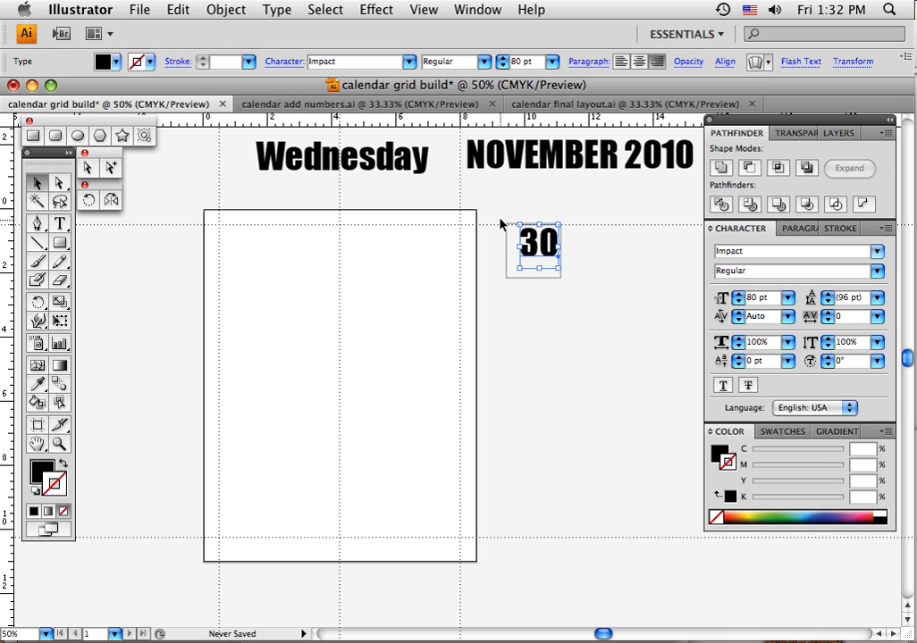
# Move the square together with its number 30 onto the page, aligned to the left margin guide.
pyautogui.moveTo(498, 217); pyautogui.dragTo(266, 353)
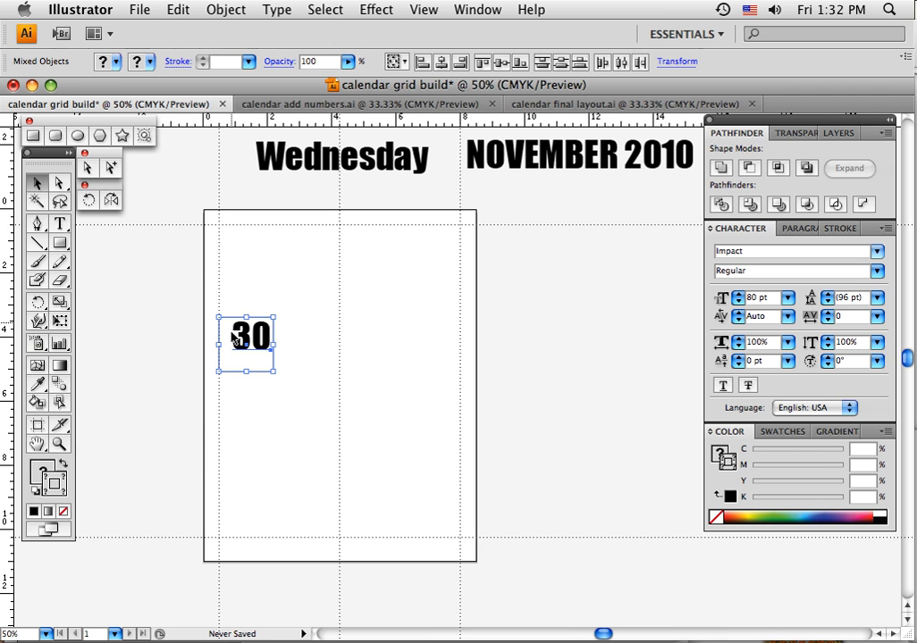
pyautogui.click(268, 374)
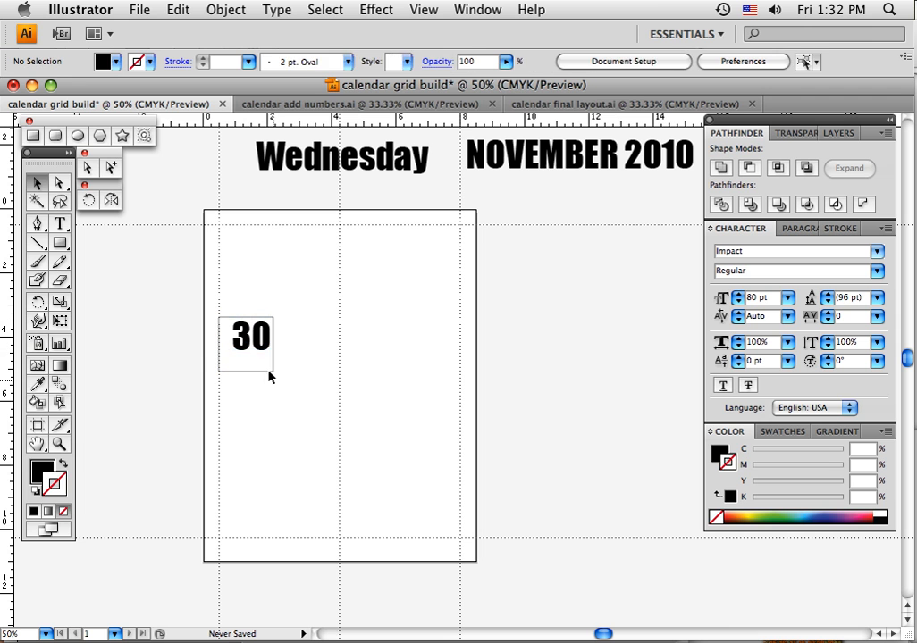
pyautogui.click(262, 349)
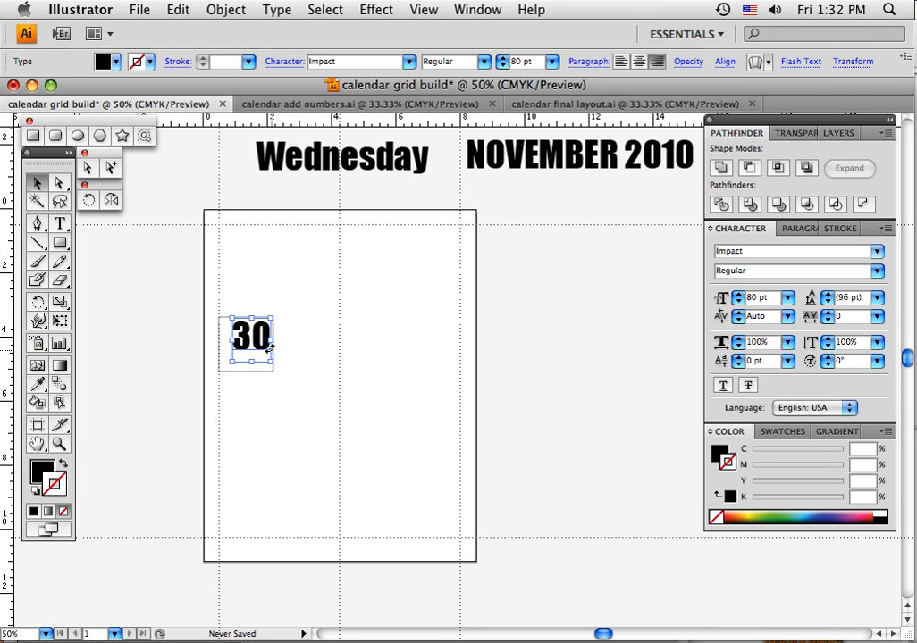
pyautogui.click(275, 420)
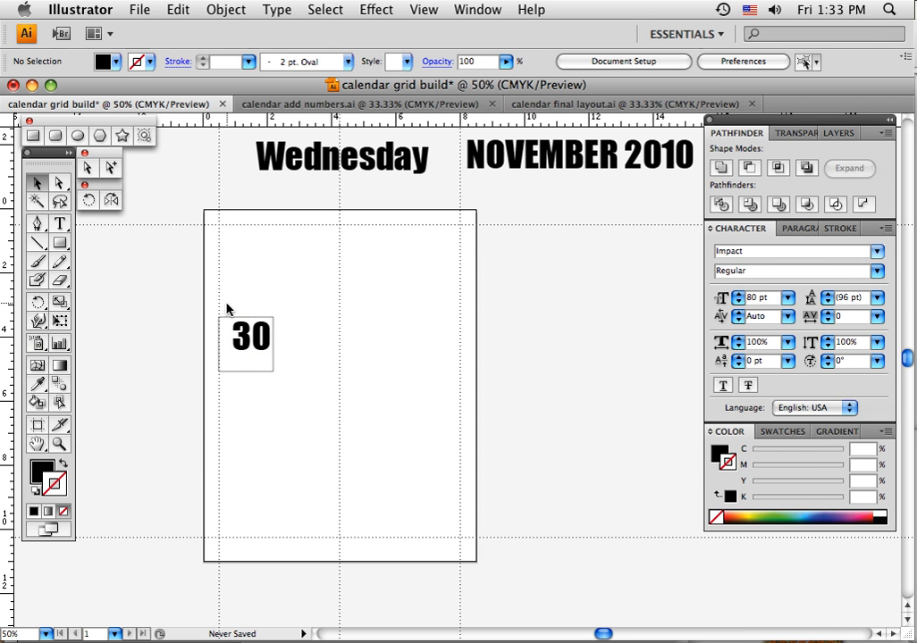
# Duplicate the square and its number sideways, edge to edge, and repeat the copy to form a row of seven.
pyautogui.moveTo(226, 304); pyautogui.dragTo(263, 373)
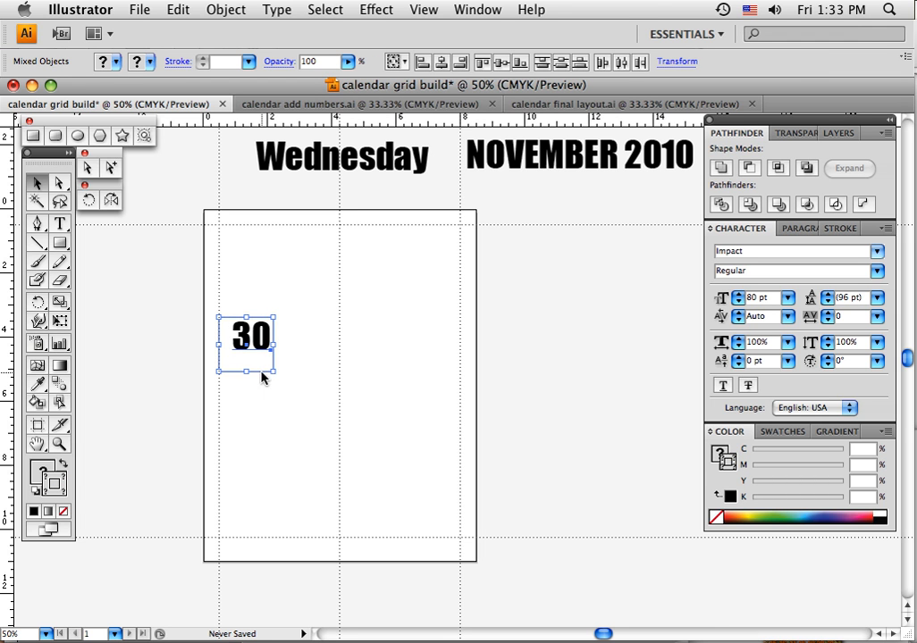
pyautogui.moveTo(262, 375); pyautogui.dragTo(317, 376)
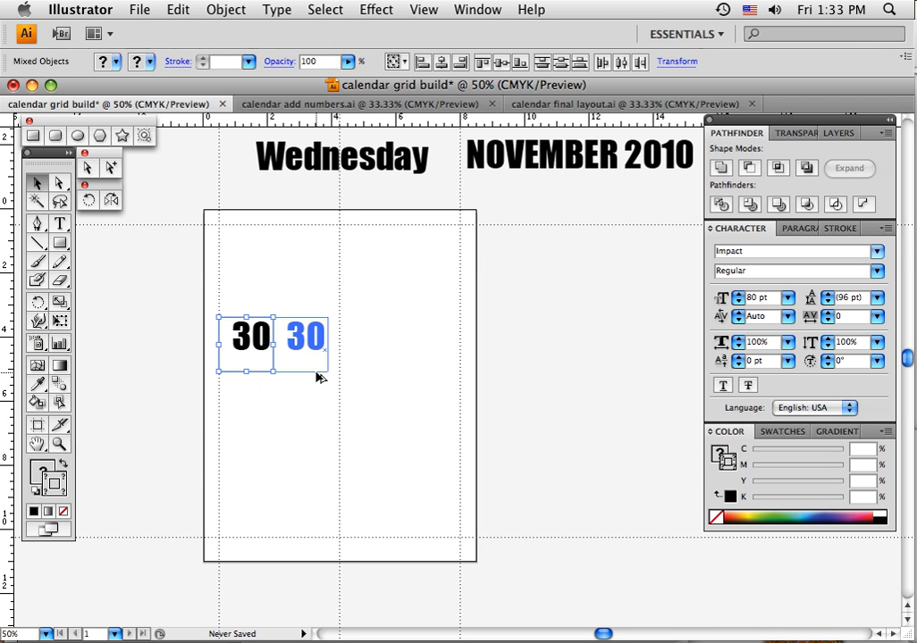
pyautogui.moveTo(317, 376); pyautogui.dragTo(317, 376)
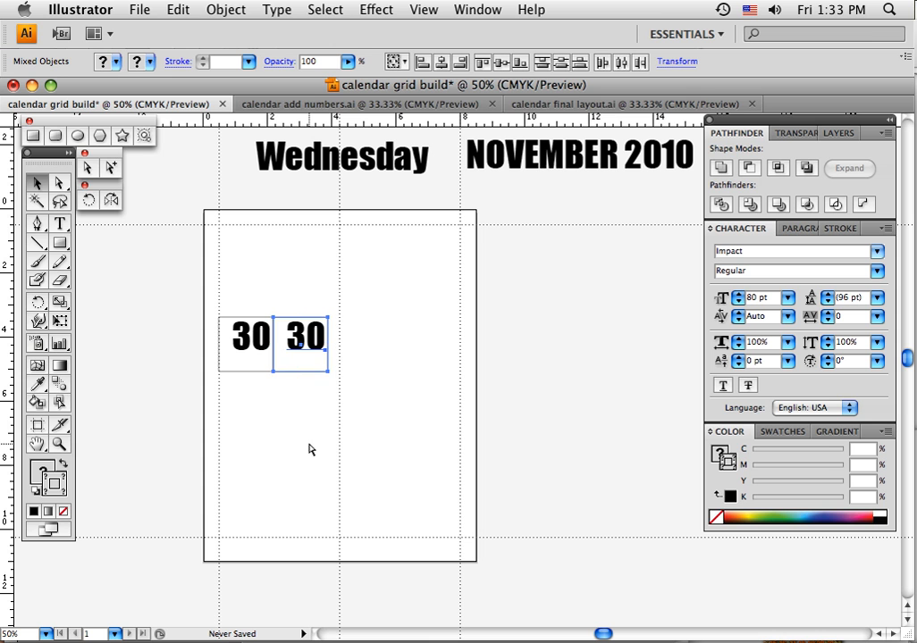
pyautogui.press('super+d')
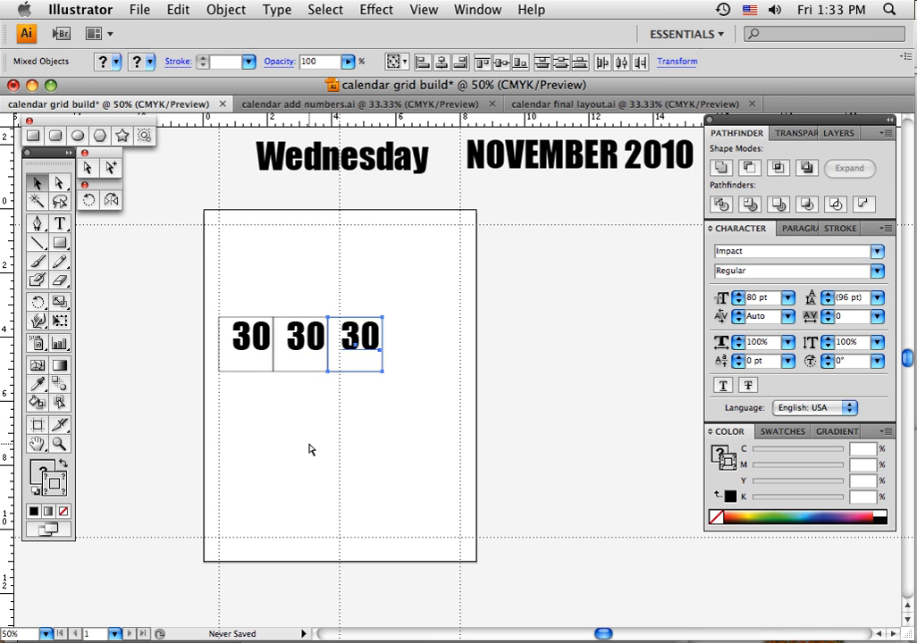
pyautogui.press('super+d')
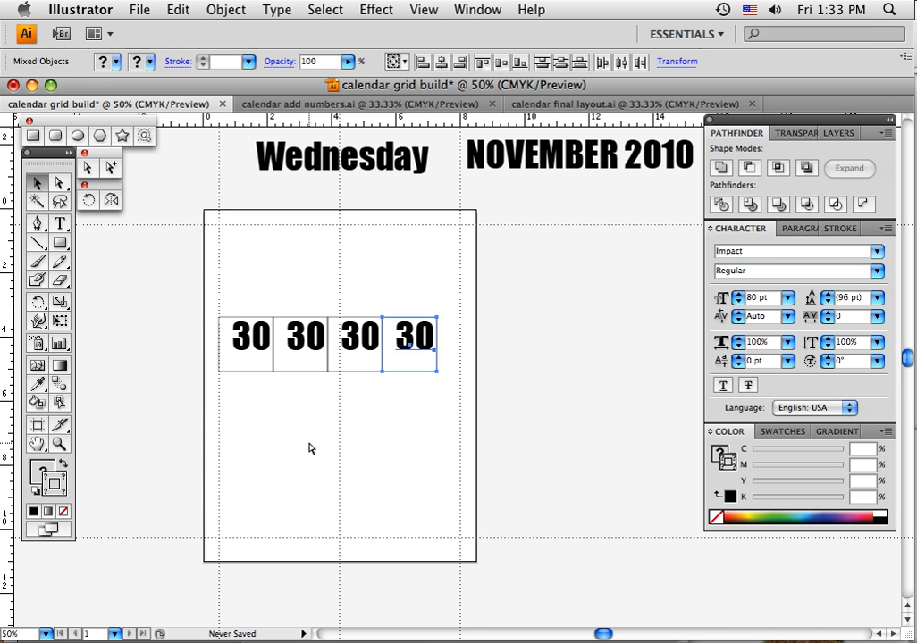
pyautogui.press('super+d')
pyautogui.press('super+d')
pyautogui.press('super+d')
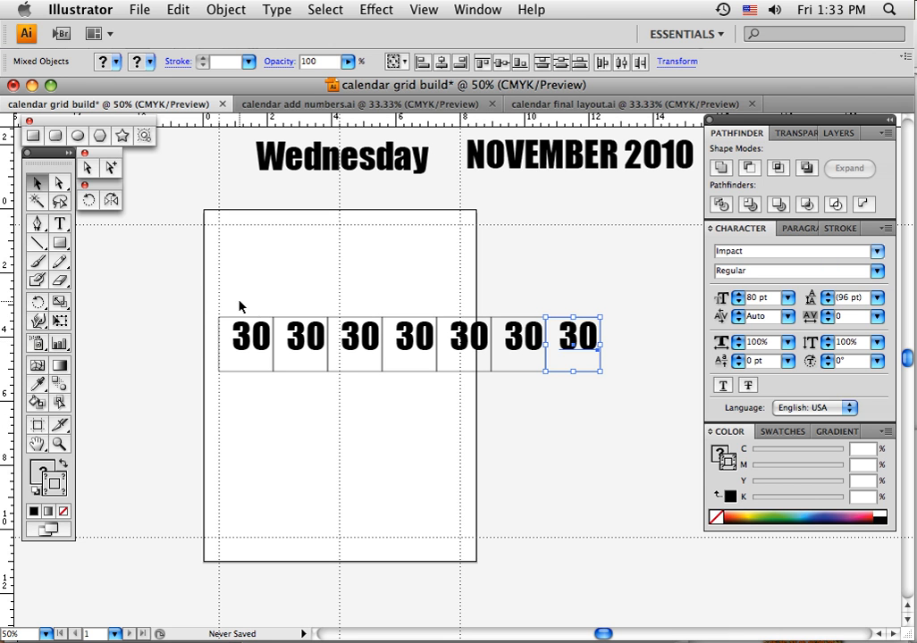
# Scale the row of seven squares down proportionally to fit exactly between the left and right margin guides.
pyautogui.moveTo(206, 303); pyautogui.dragTo(625, 401)
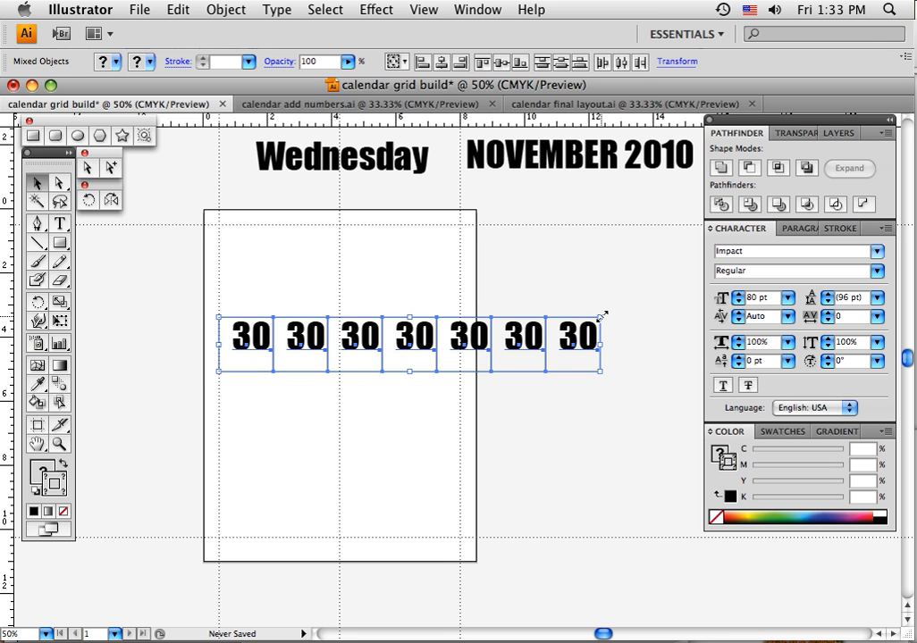
pyautogui.moveTo(602, 316); pyautogui.dragTo(510, 340)
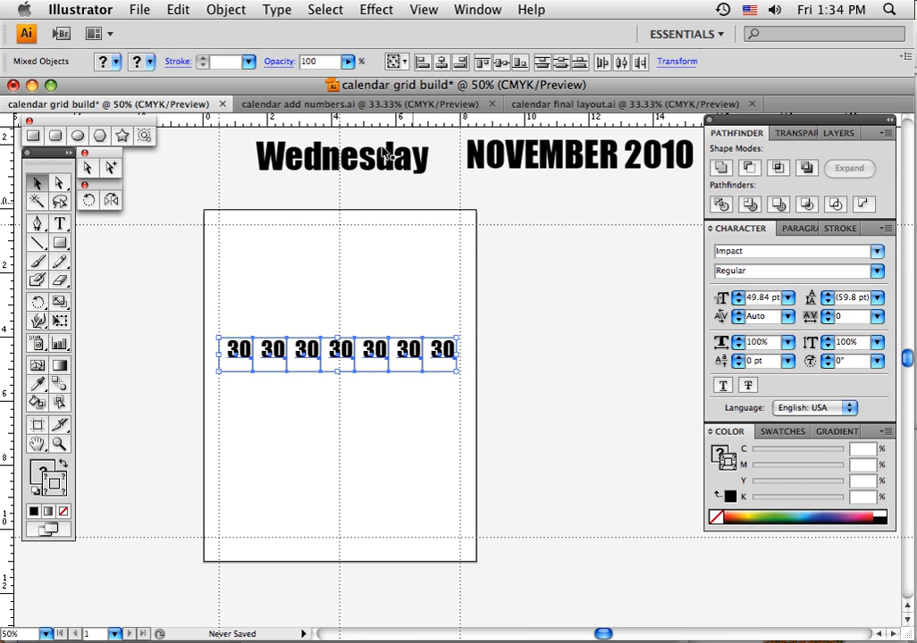
pyautogui.click(432, 13)
pyautogui.click(433, 12)
pyautogui.moveTo(458, 336); pyautogui.dragTo(462, 336)
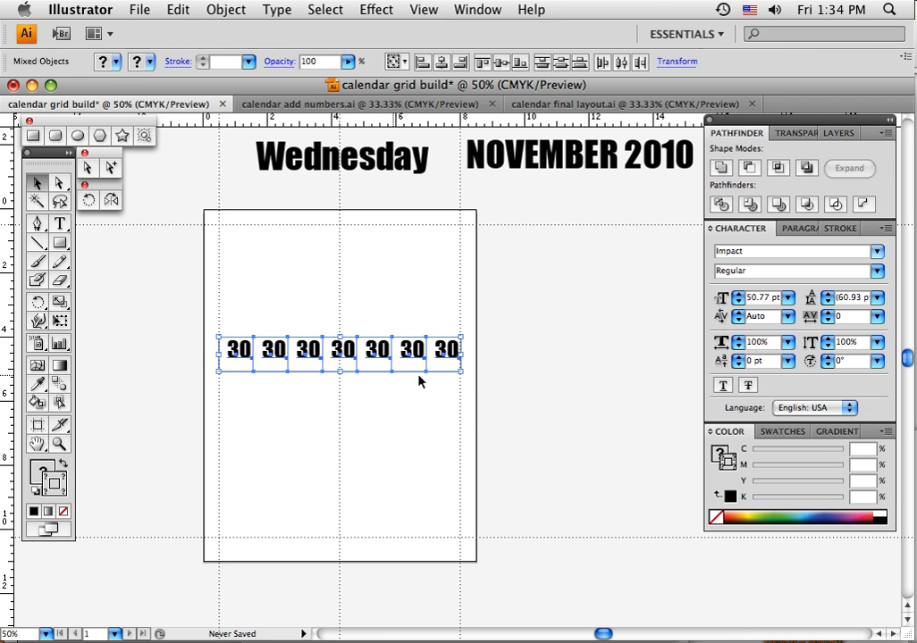
pyautogui.click(404, 399)
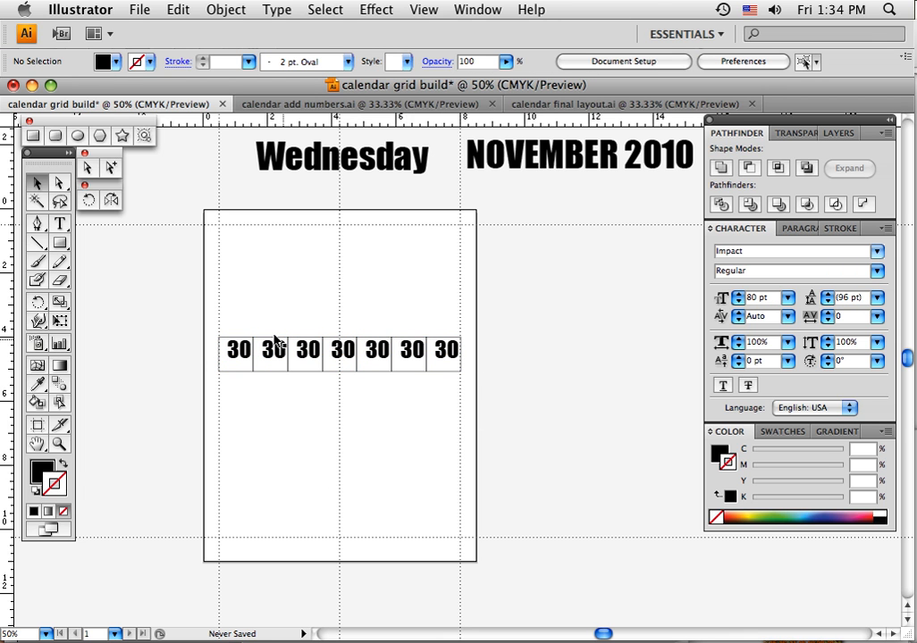
# Duplicate the row directly below itself and repeat the copy to build a grid of five rows.
pyautogui.moveTo(233, 323); pyautogui.dragTo(446, 385)
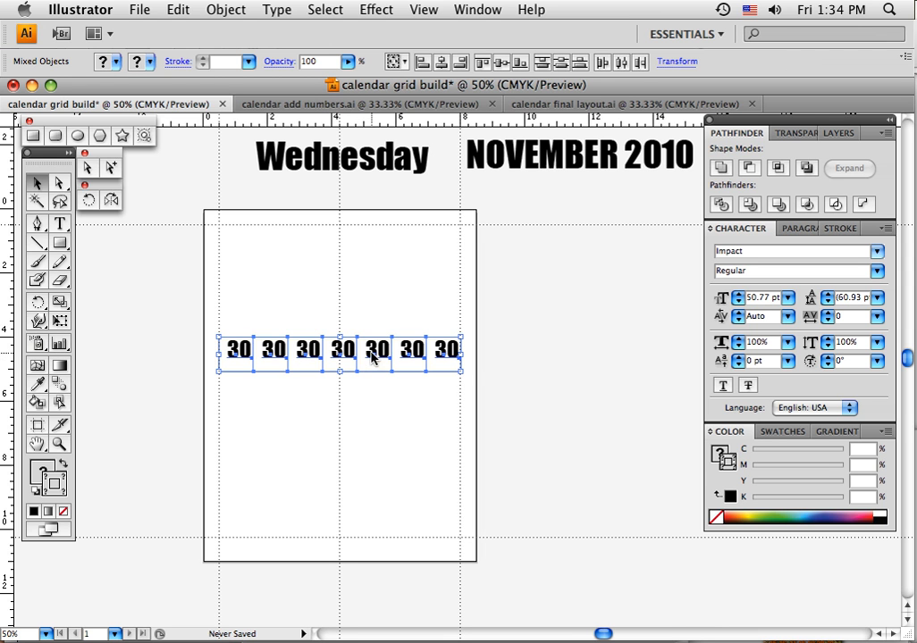
pyautogui.moveTo(358, 361); pyautogui.dragTo(370, 390)
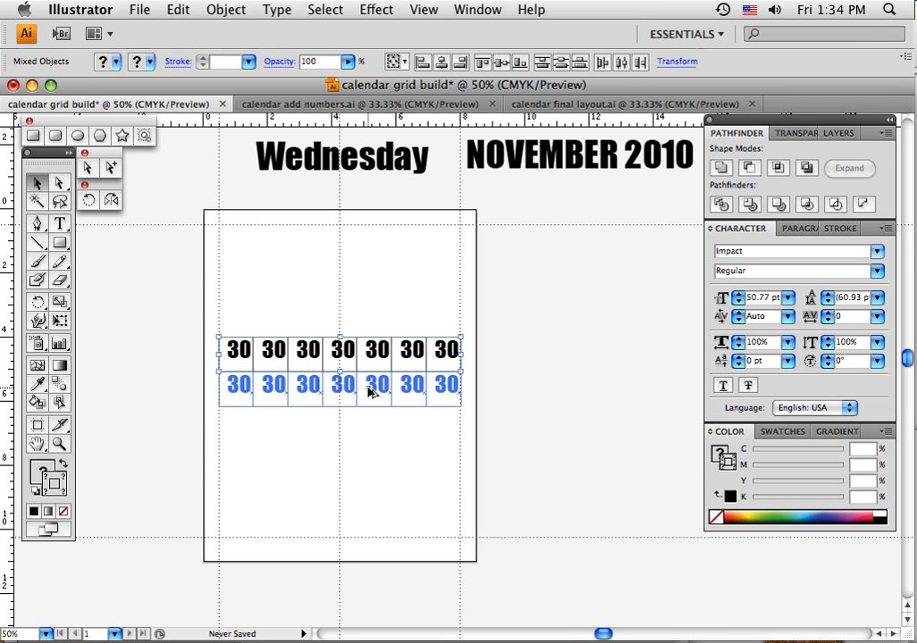
pyautogui.moveTo(372, 391); pyautogui.dragTo(372, 390)
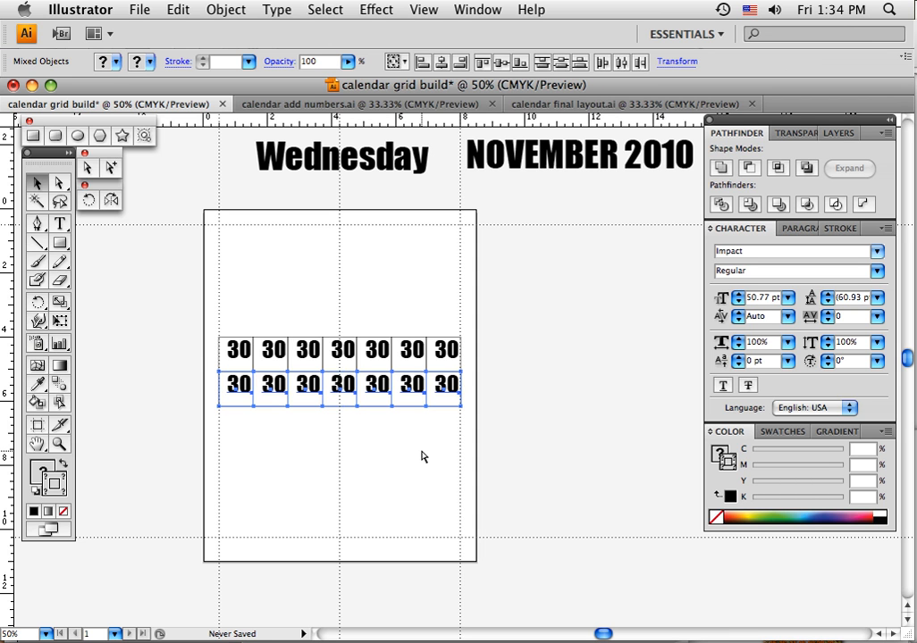
pyautogui.press('super+d')
pyautogui.press('super+d')
pyautogui.press('super+d')
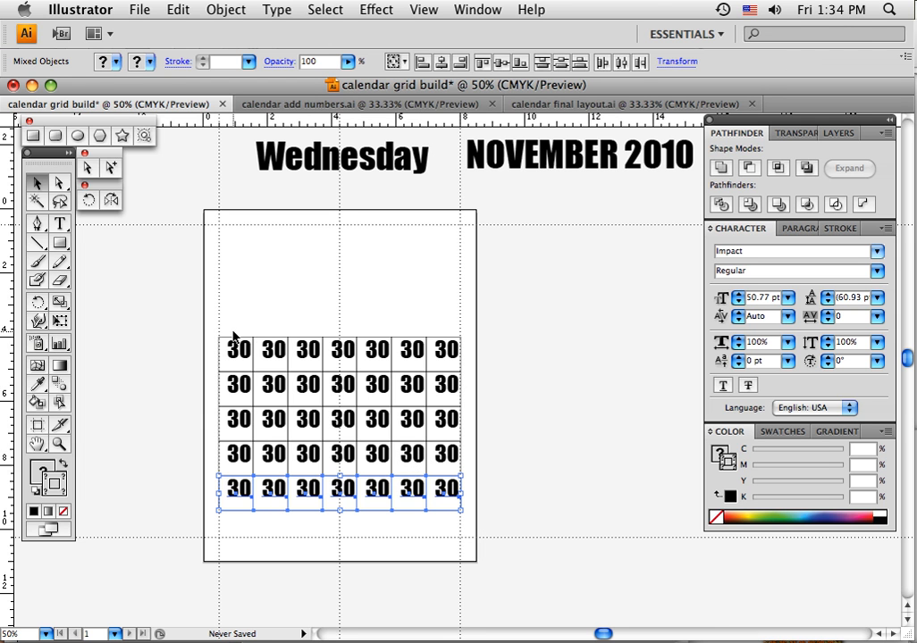
# Move the whole calendar grid straight down so its lower edge sits on the bottom margin guide.
pyautogui.moveTo(229, 327); pyautogui.dragTo(442, 533)
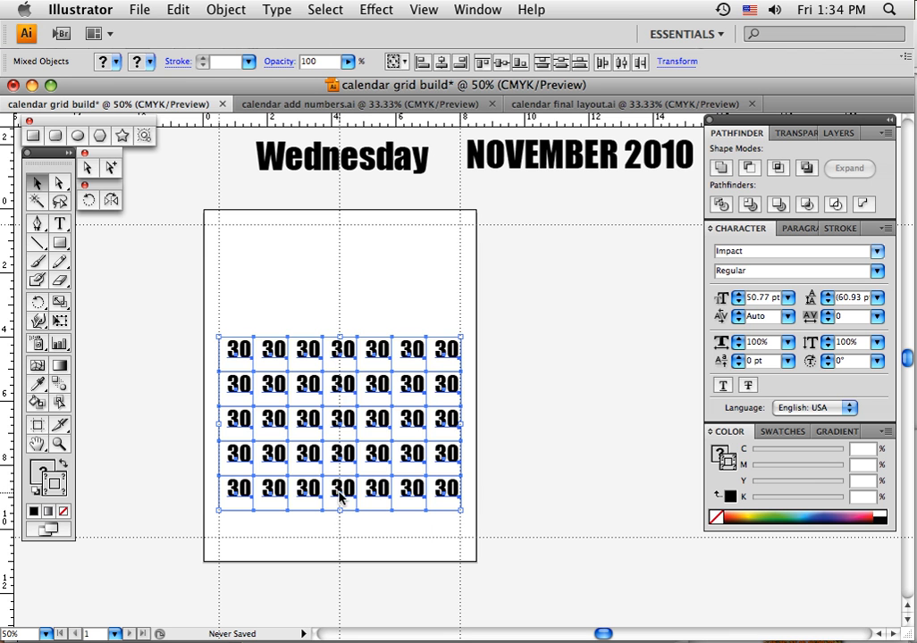
pyautogui.moveTo(342, 489); pyautogui.dragTo(341, 526)
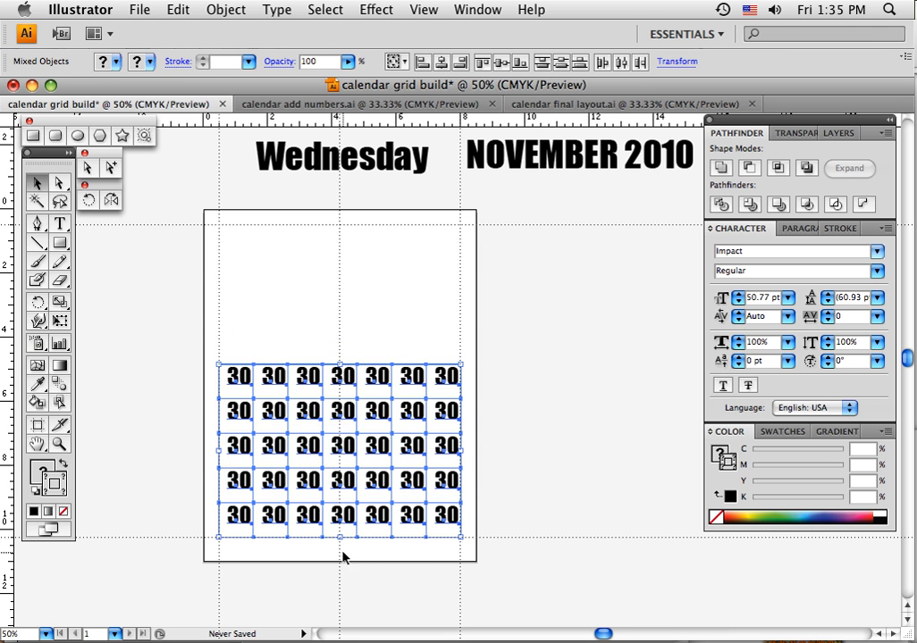
pyautogui.click(515, 481)
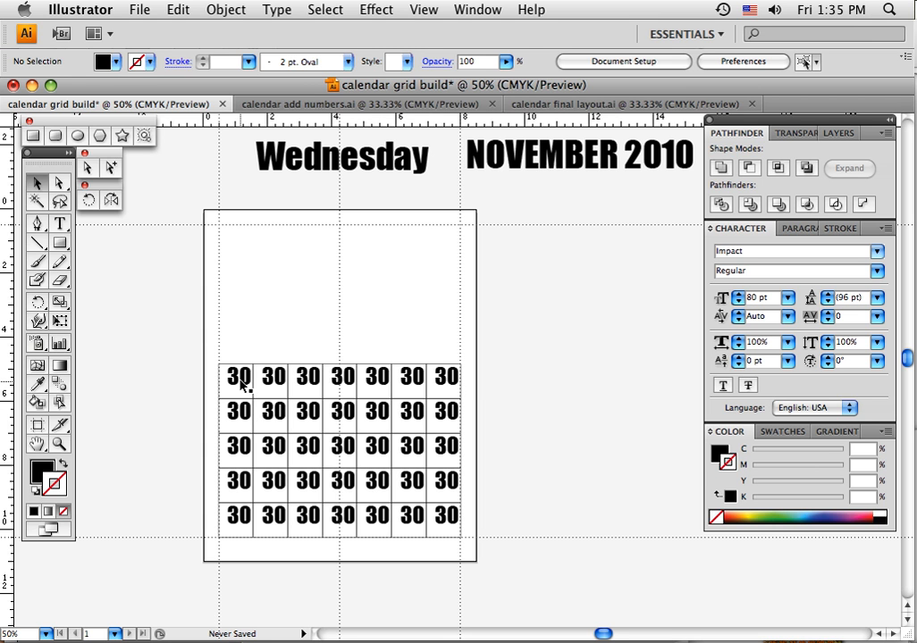
# Replace the placeholder numbers in the grid's first row with 1 through 7.
pyautogui.click(63, 230)
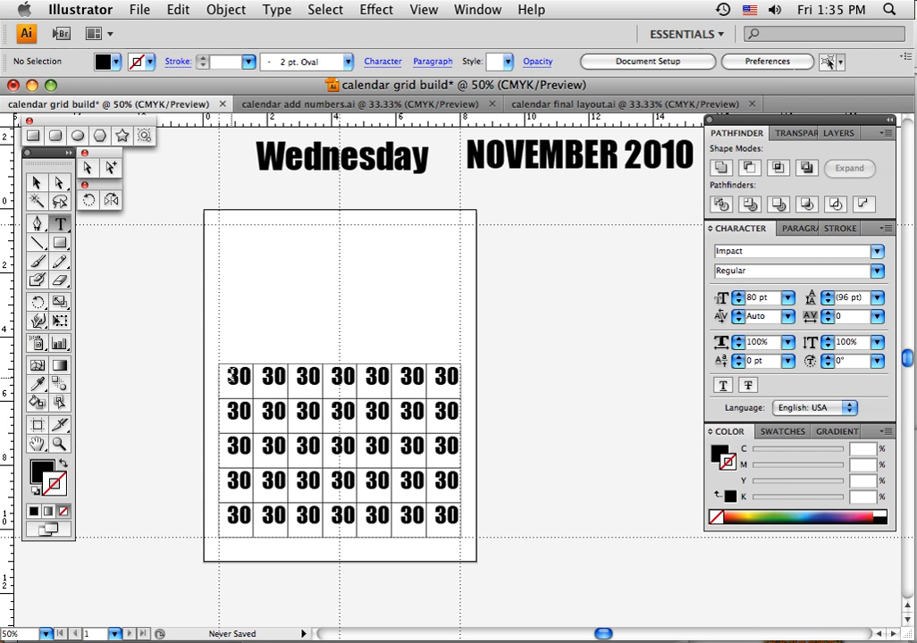
pyautogui.doubleClick(230, 375)
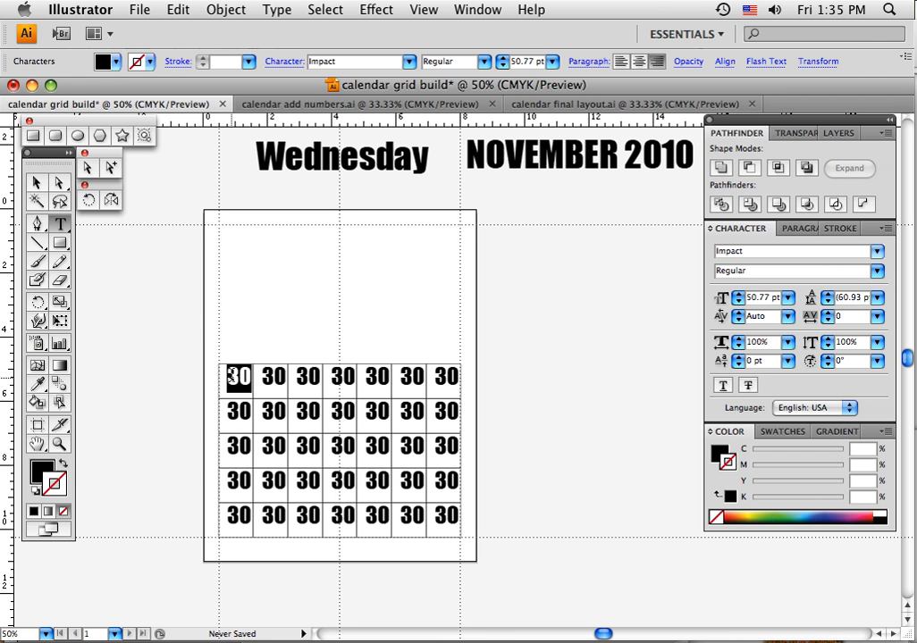
pyautogui.write('1')
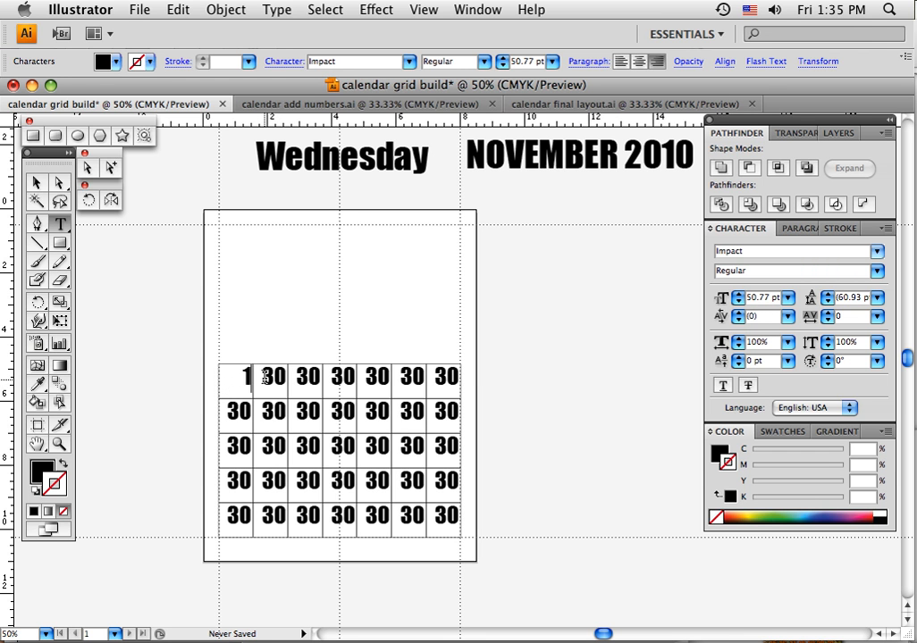
pyautogui.moveTo(264, 377); pyautogui.dragTo(384, 378)
pyautogui.write('2 ')
pyautogui.write('3 ')
pyautogui.write('4 ')
pyautogui.write('5')
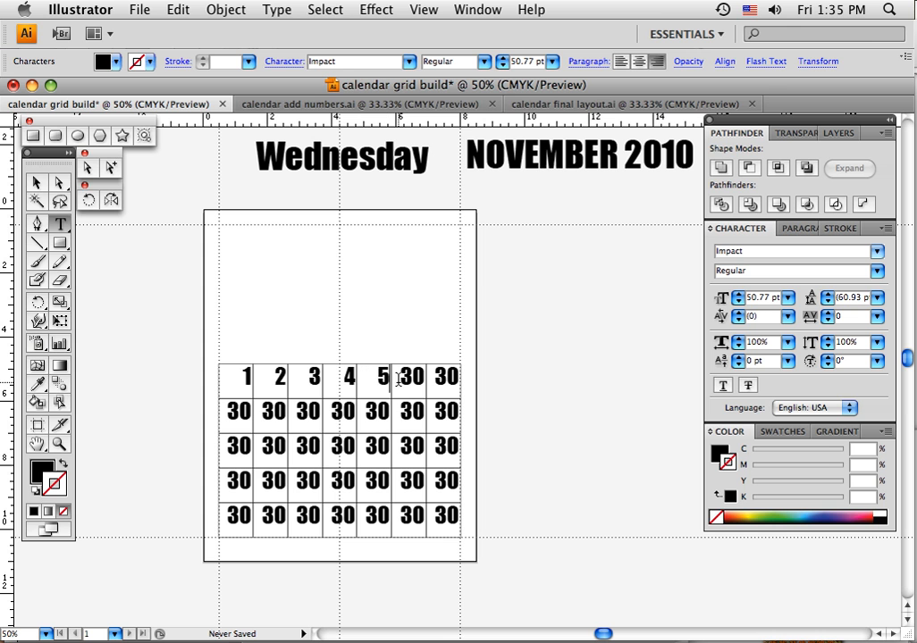
pyautogui.moveTo(400, 376); pyautogui.dragTo(458, 376)
pyautogui.write('6\t')
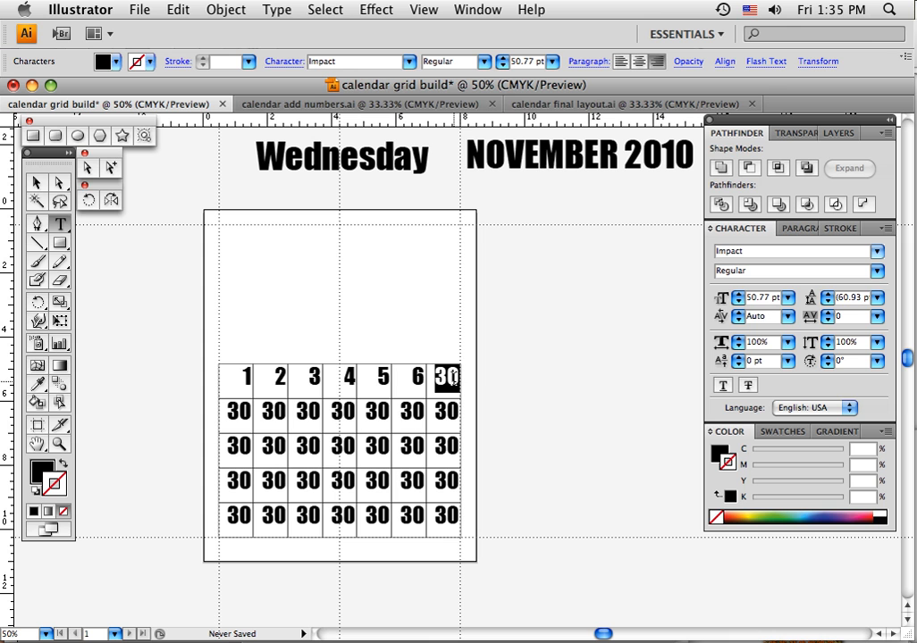
pyautogui.write('7')
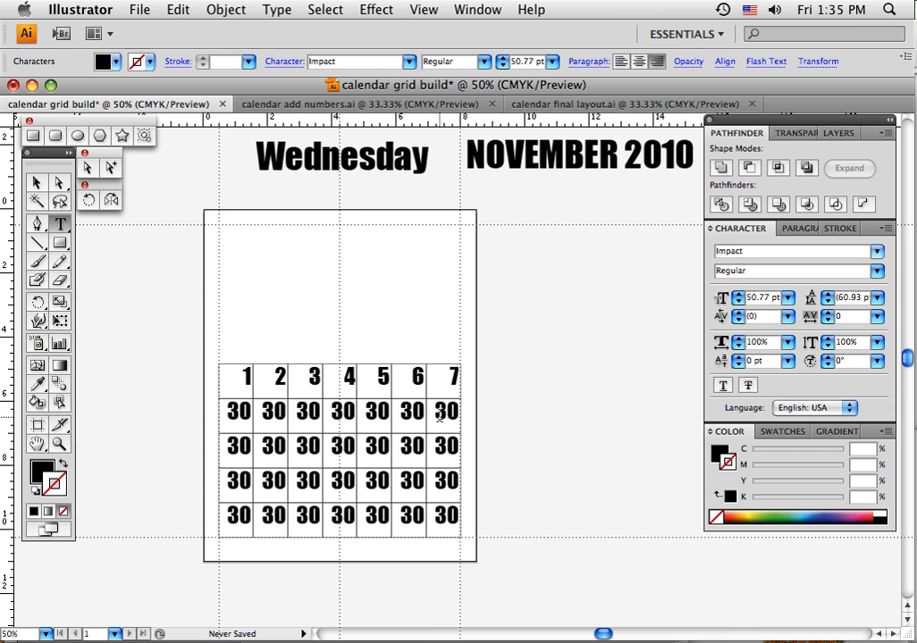
# Renumber the last column's second, third and fourth rows as 14, 21 and 28.
pyautogui.moveTo(436, 411); pyautogui.dragTo(455, 412)
pyautogui.write('14')
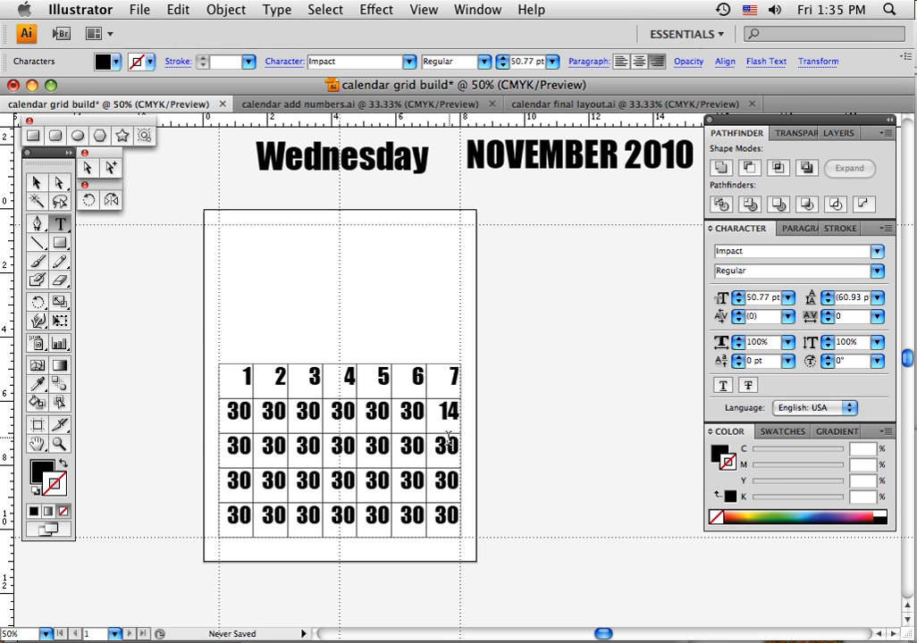
pyautogui.doubleClick(436, 445)
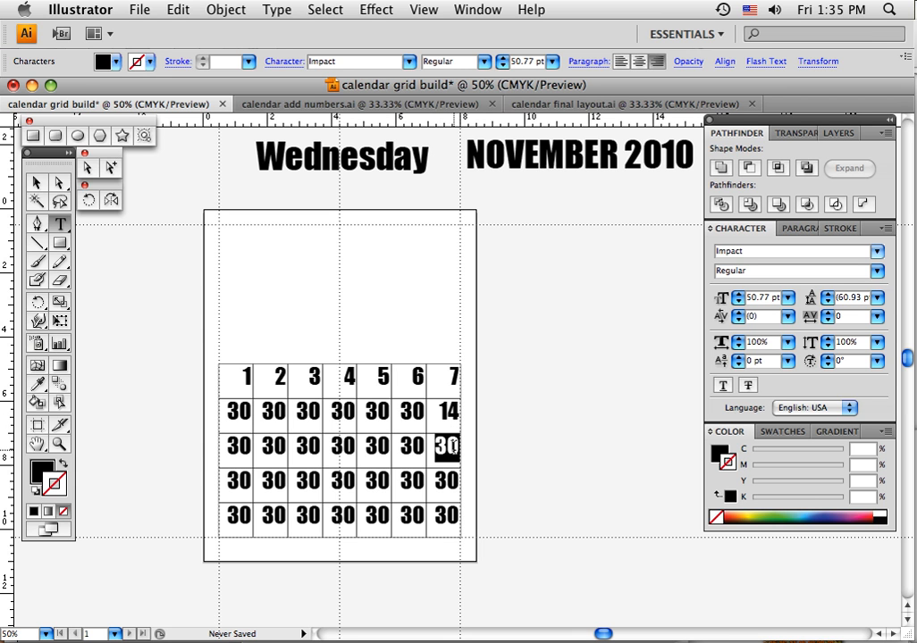
pyautogui.write('21')
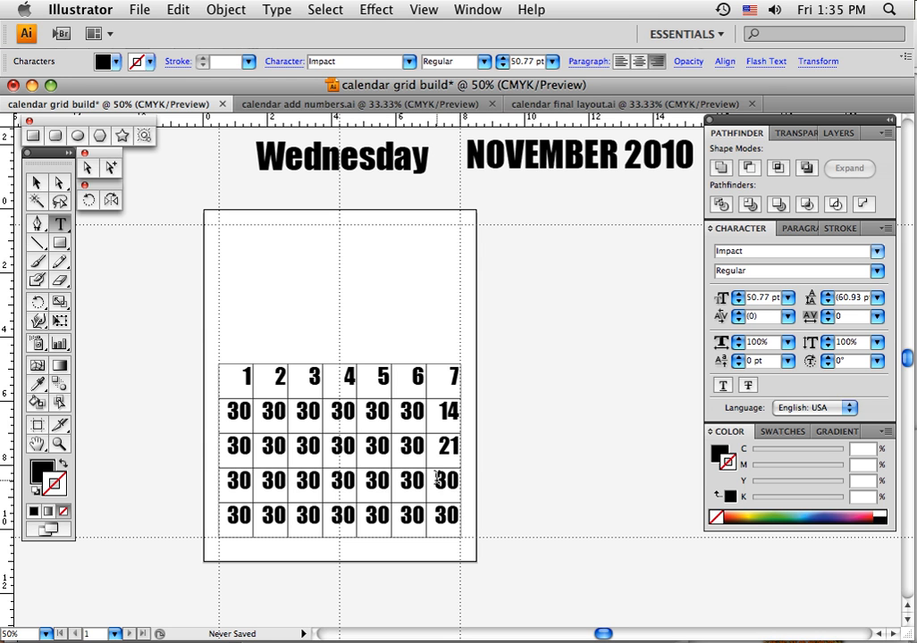
pyautogui.moveTo(436, 478); pyautogui.dragTo(453, 480)
pyautogui.write('28')
pyautogui.press('Escape')
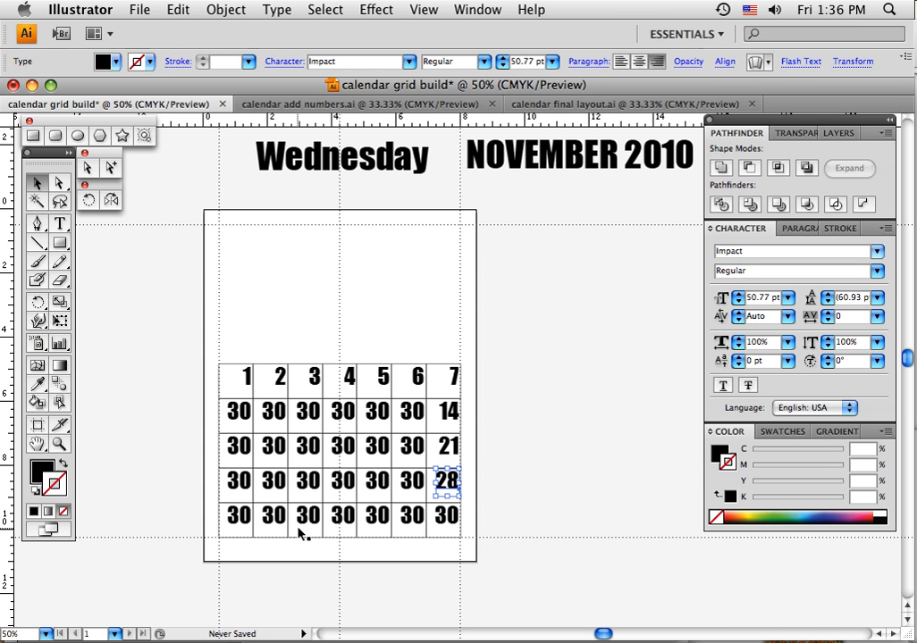
# Delete the placeholder numbers from the last five squares of the bottom row, keeping the squares.
pyautogui.click(307, 525)
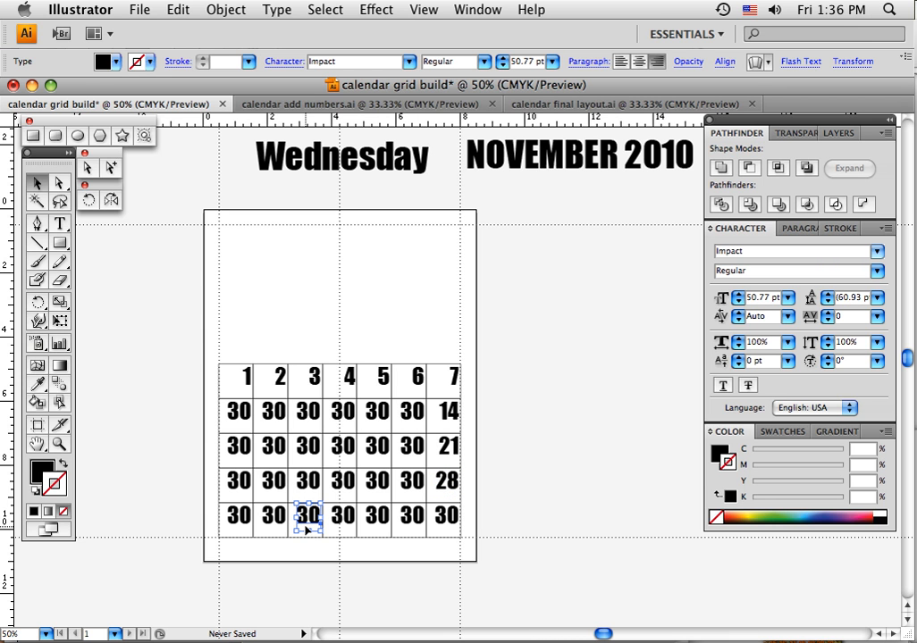
pyautogui.press('Delete')
pyautogui.click(344, 520)
pyautogui.press('Delete')
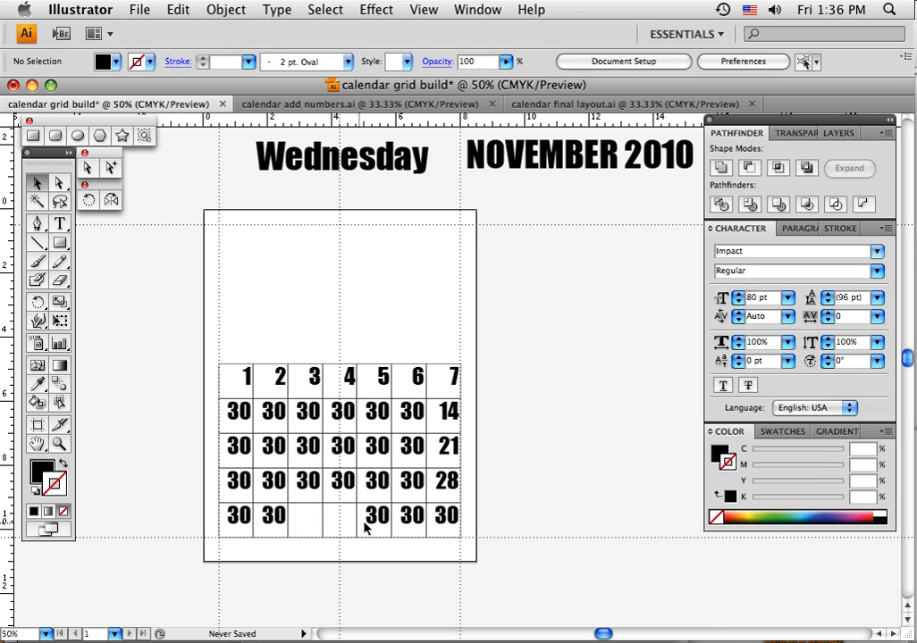
pyautogui.click(379, 522)
pyautogui.press('Delete')
pyautogui.click(409, 526)
pyautogui.press('Delete')
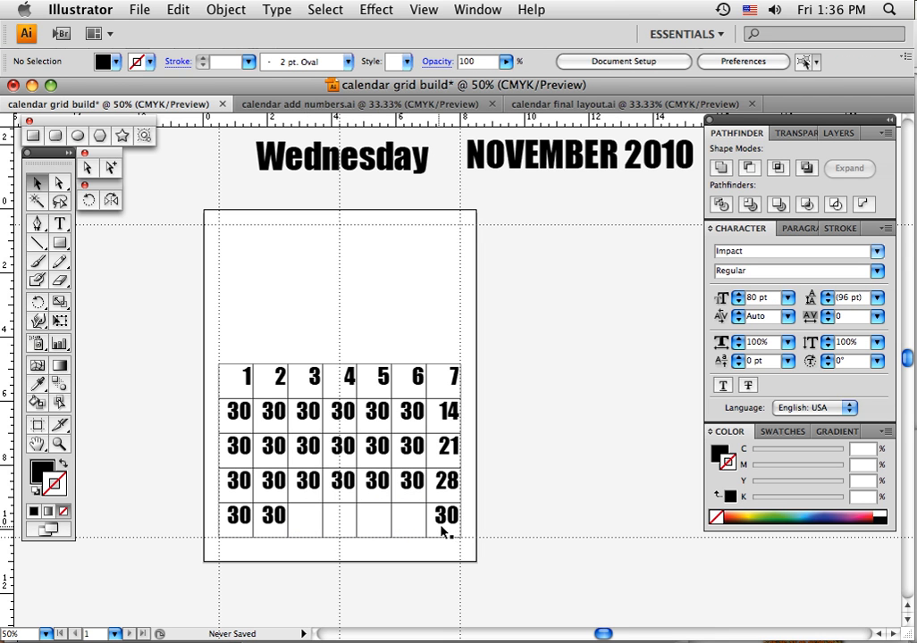
pyautogui.click(447, 526)
pyautogui.press('Delete')
# Replace the first three numbers of the second row with 8, 9 and 10.
pyautogui.click(60, 223)
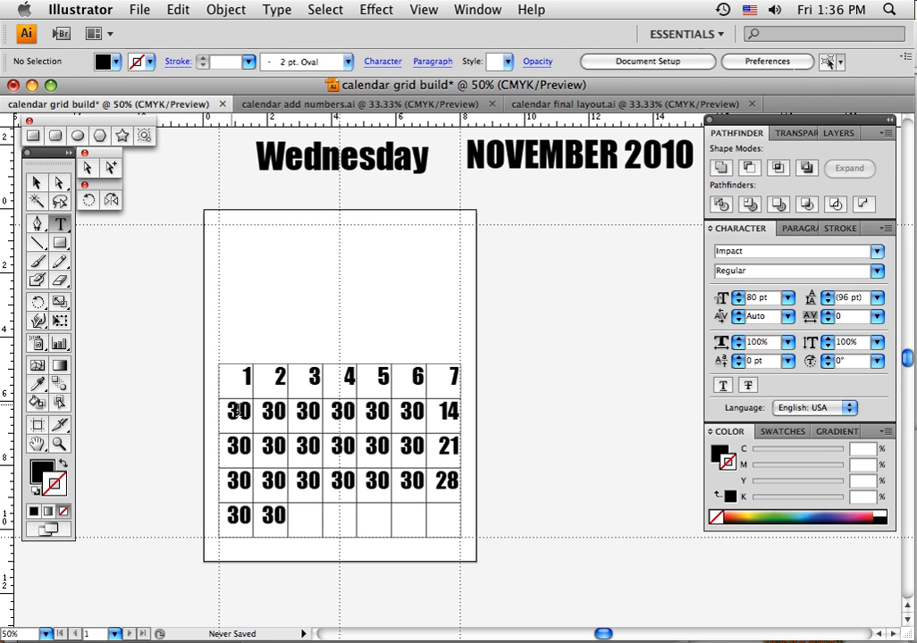
pyautogui.doubleClick(241, 410)
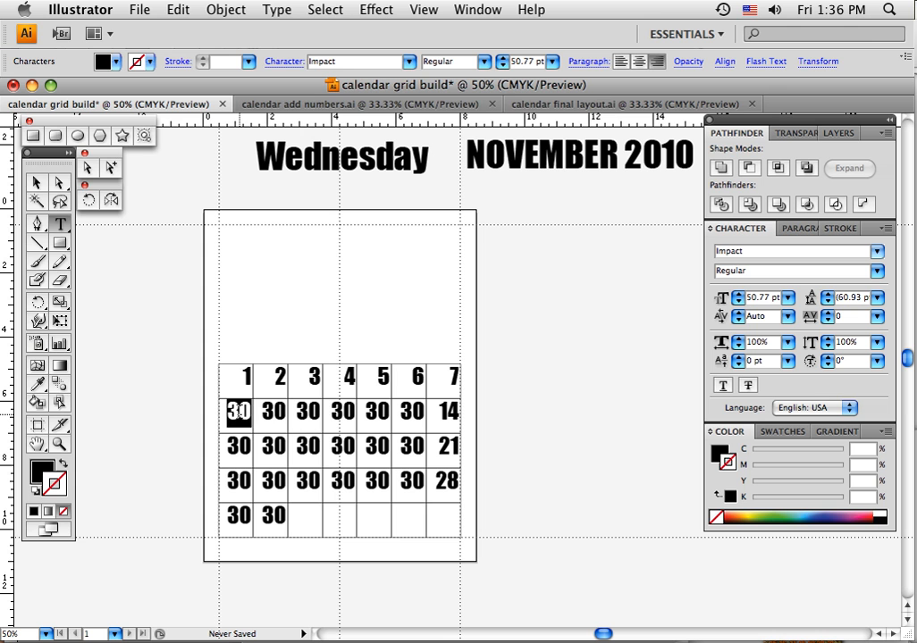
pyautogui.write('8')
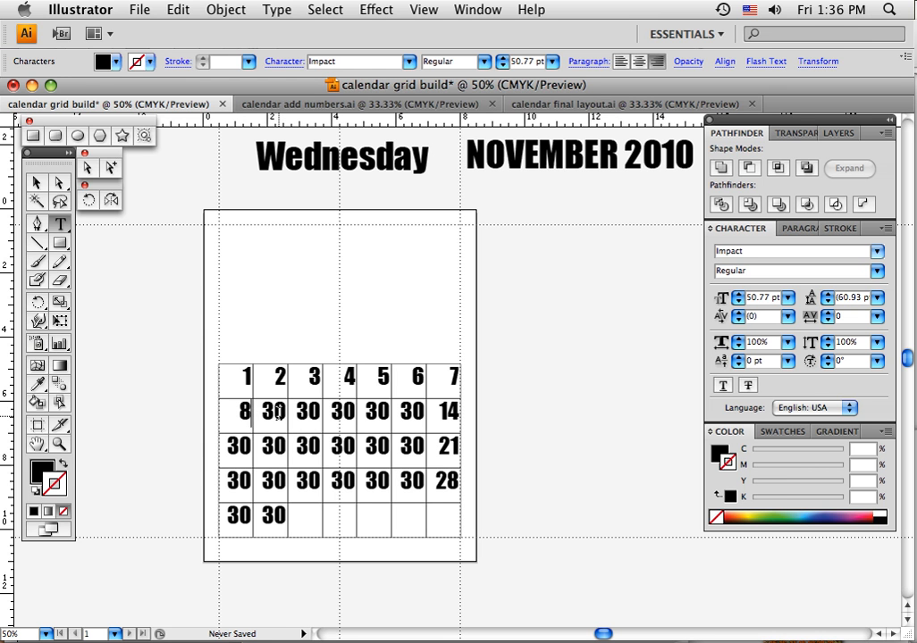
pyautogui.doubleClick(278, 411)
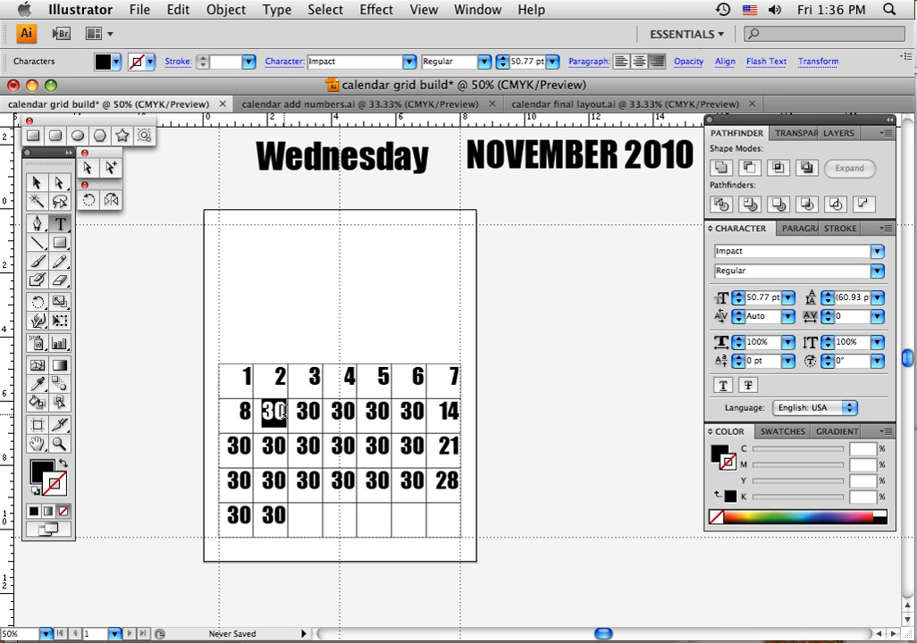
pyautogui.write('9')
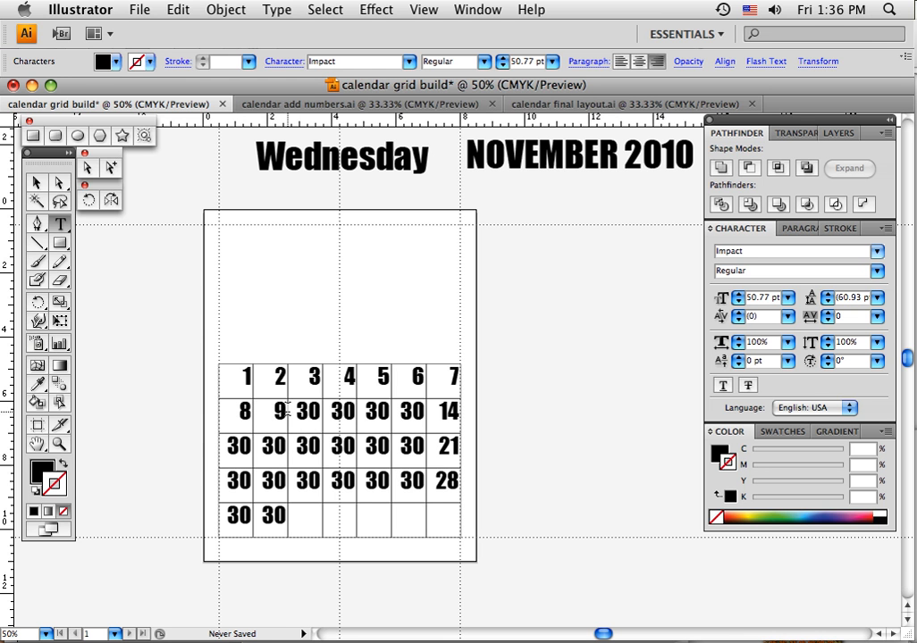
pyautogui.doubleClick(311, 411)
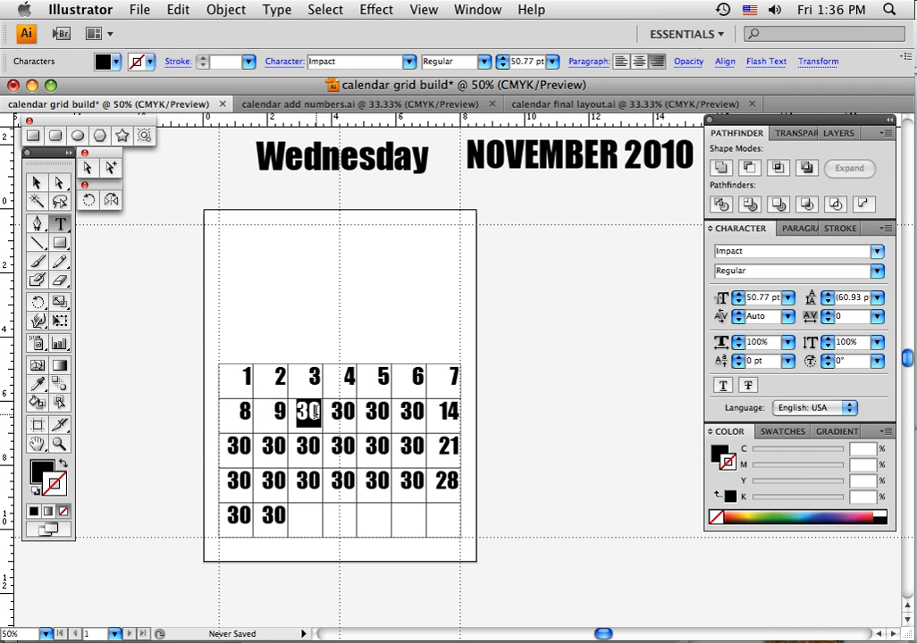
pyautogui.write('10')
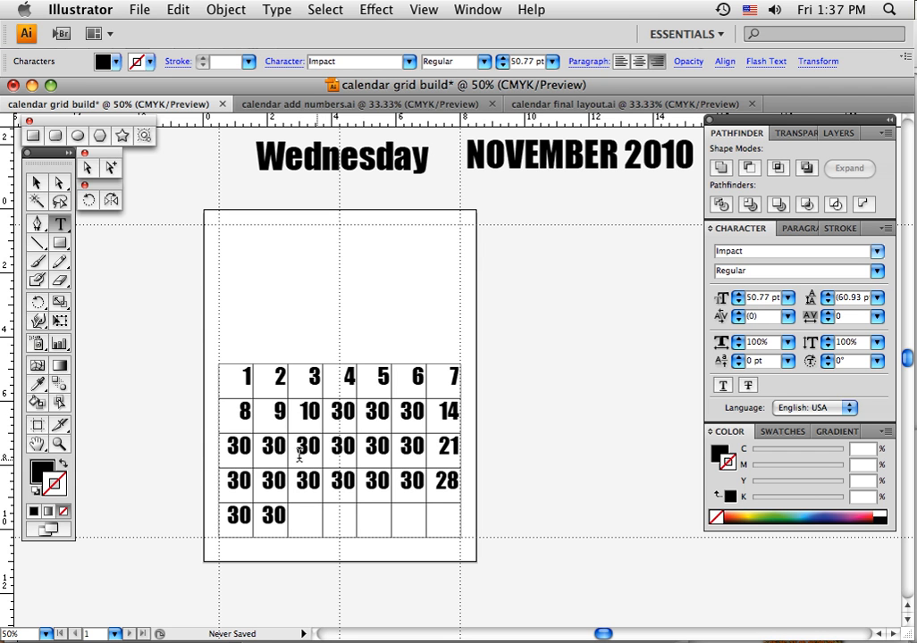
# Renumber the first column's third, fourth and fifth rows as 15, 22 and 29.
pyautogui.doubleClick(242, 446)
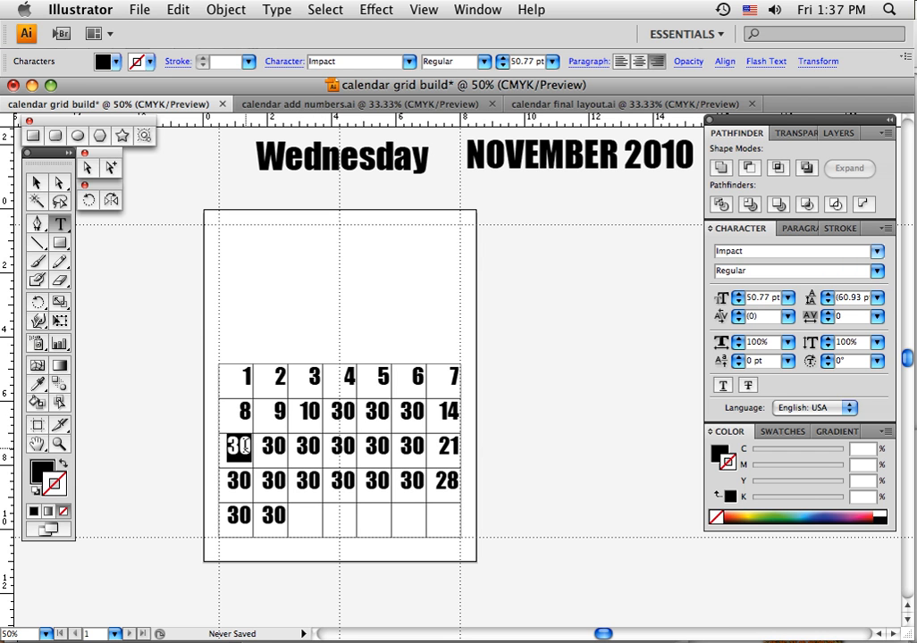
pyautogui.write('15')
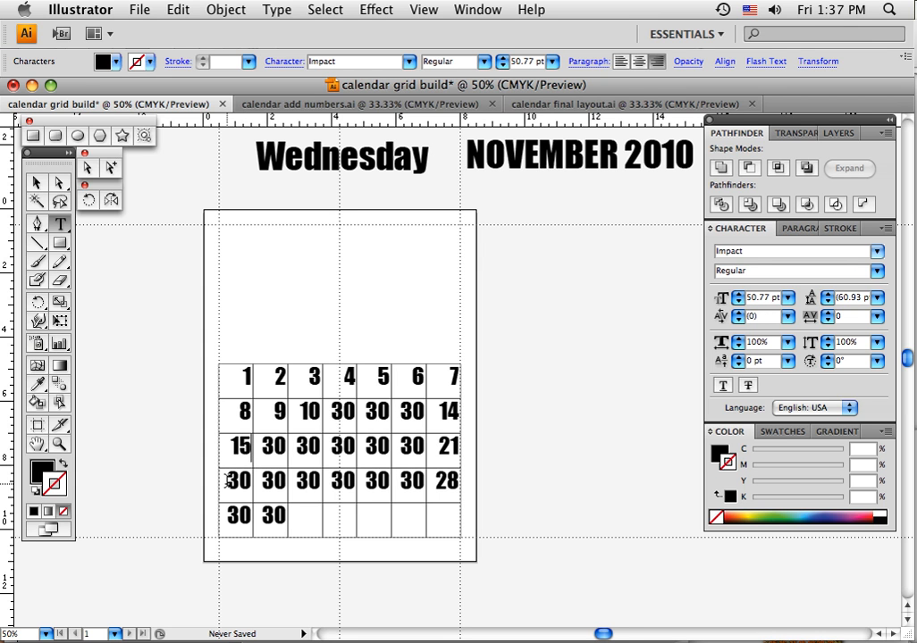
pyautogui.doubleClick(231, 482)
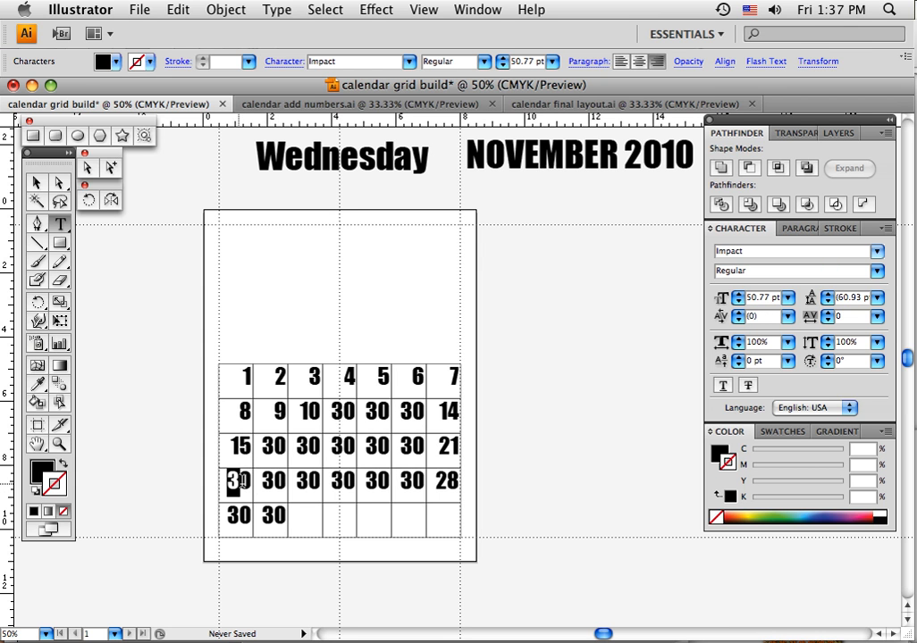
pyautogui.write('22')
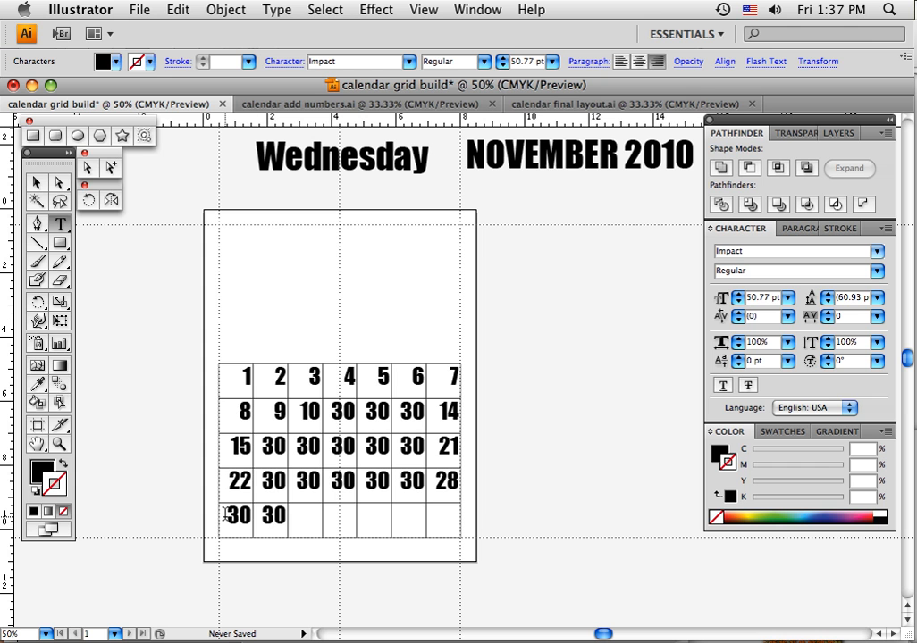
pyautogui.doubleClick(233, 515)
pyautogui.write('2')
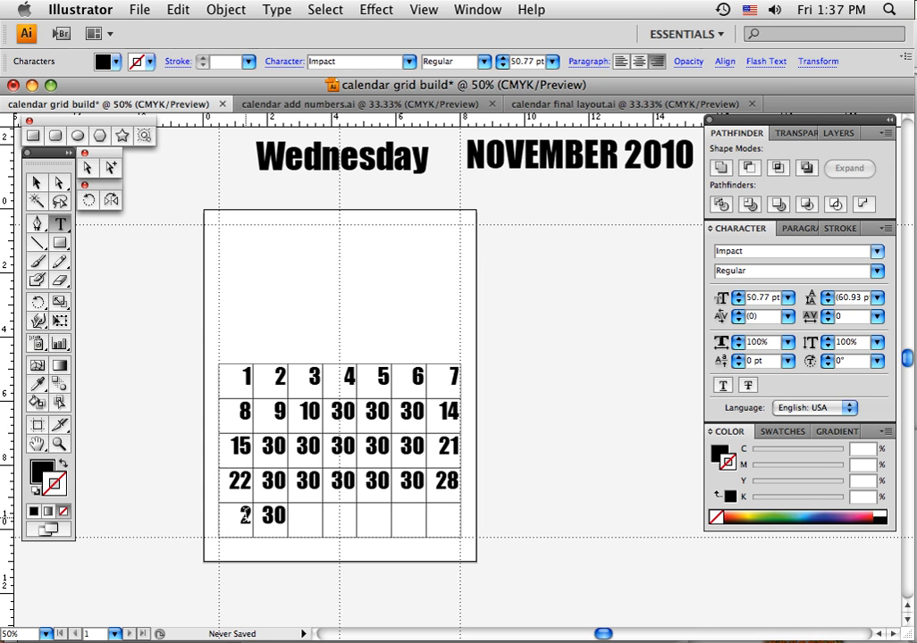
pyautogui.write('9')
# Move the Wednesday text onto the page above the grid and scale it down proportionally to about 18 pt.
pyautogui.click(37, 182)
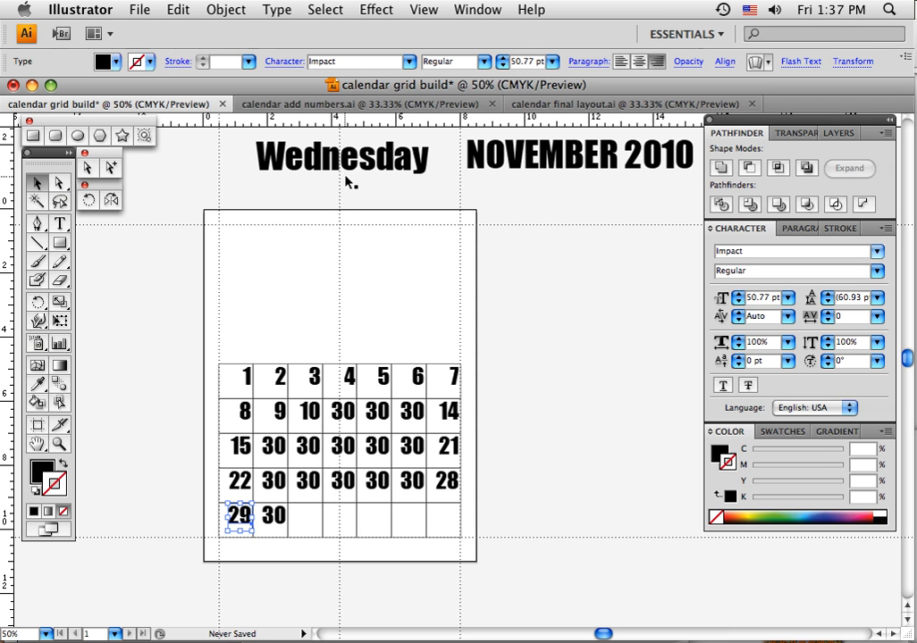
pyautogui.moveTo(351, 172); pyautogui.dragTo(359, 338)
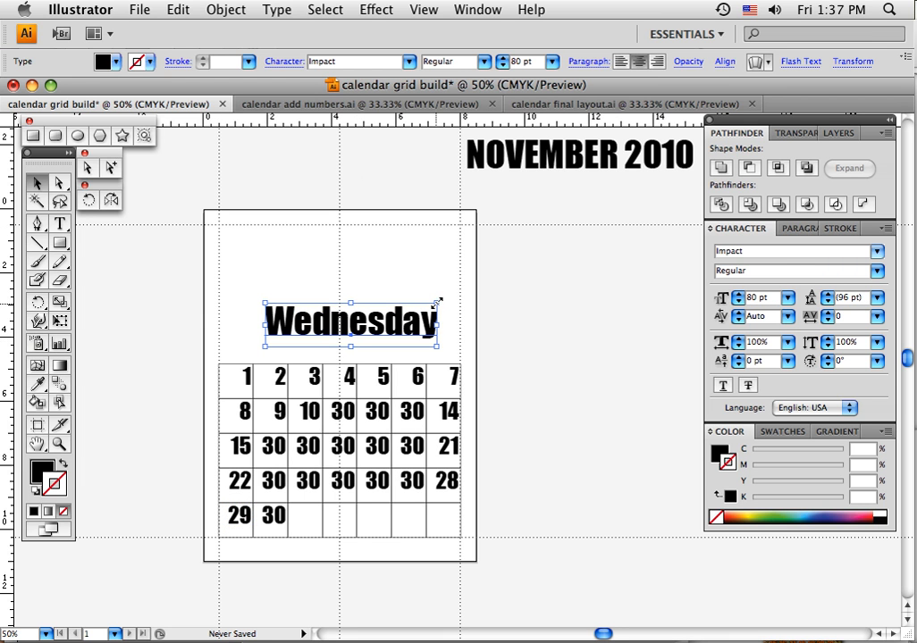
pyautogui.moveTo(438, 303); pyautogui.dragTo(313, 340)
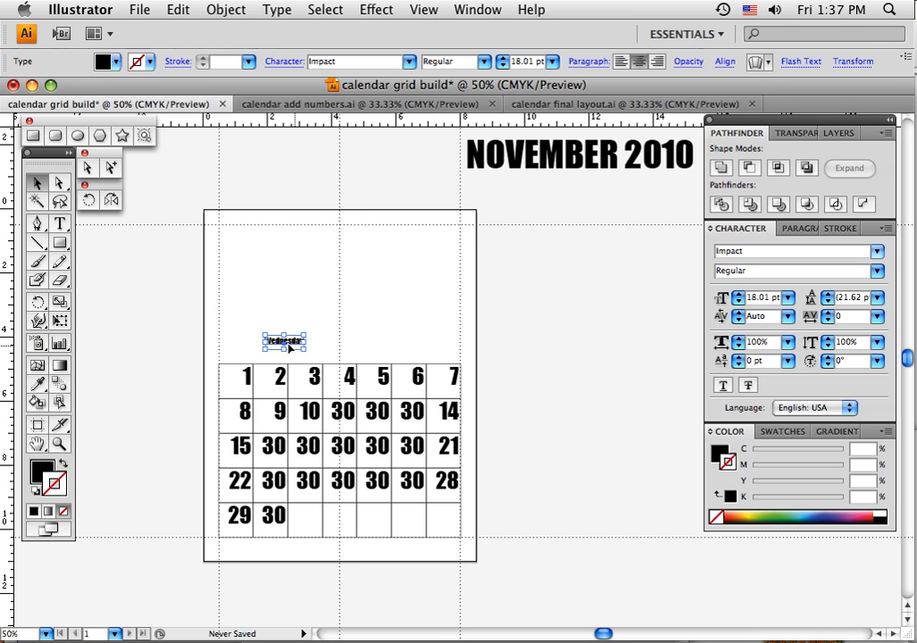
# Place the Wednesday text just above the day 1 square and scale it proportionally to about 14.7 pt so it fits the square's width.
pyautogui.click(60, 444)
pyautogui.moveTo(186, 327); pyautogui.dragTo(311, 408)
pyautogui.click(37, 182)
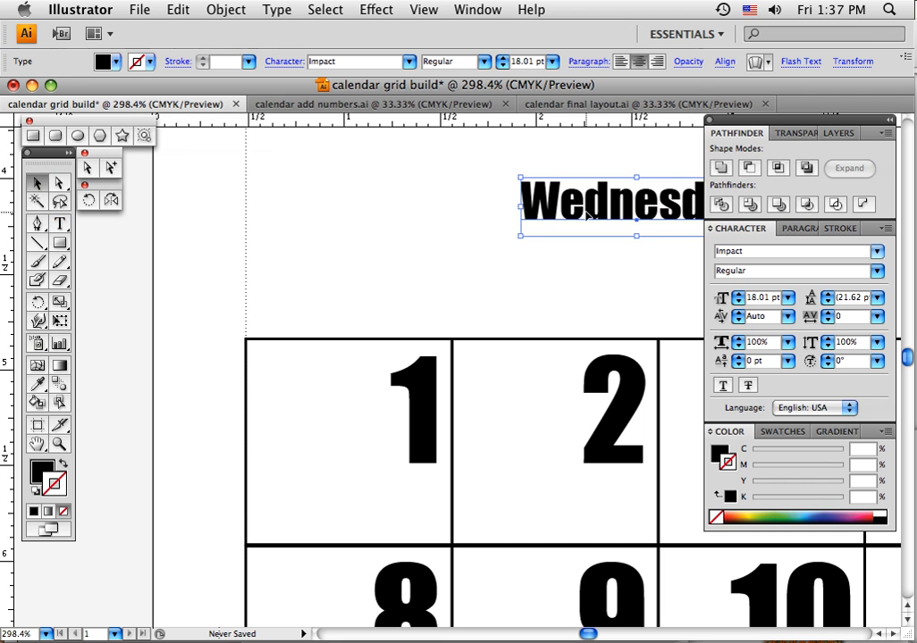
pyautogui.moveTo(577, 219); pyautogui.dragTo(307, 308)
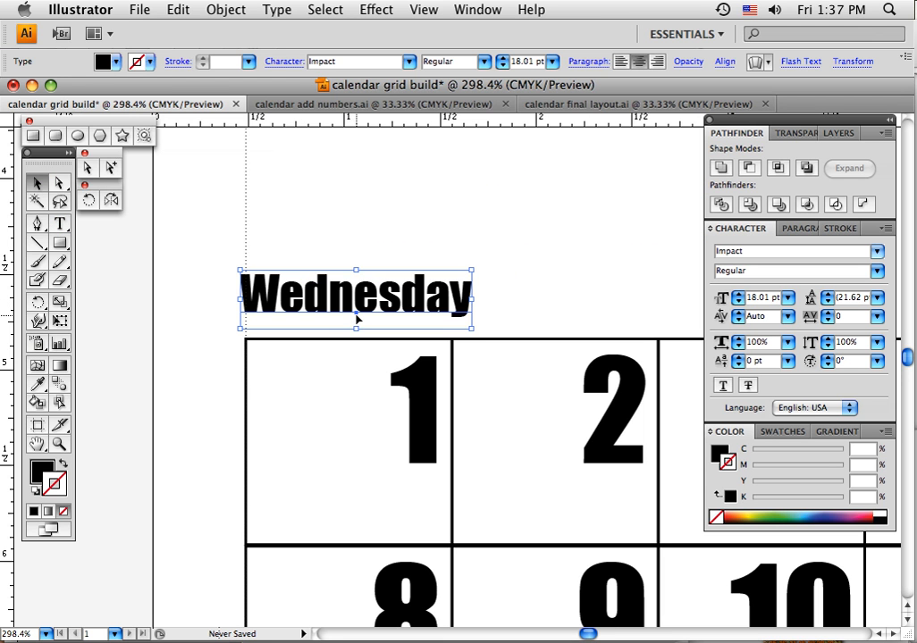
pyautogui.moveTo(473, 269); pyautogui.dragTo(429, 280)
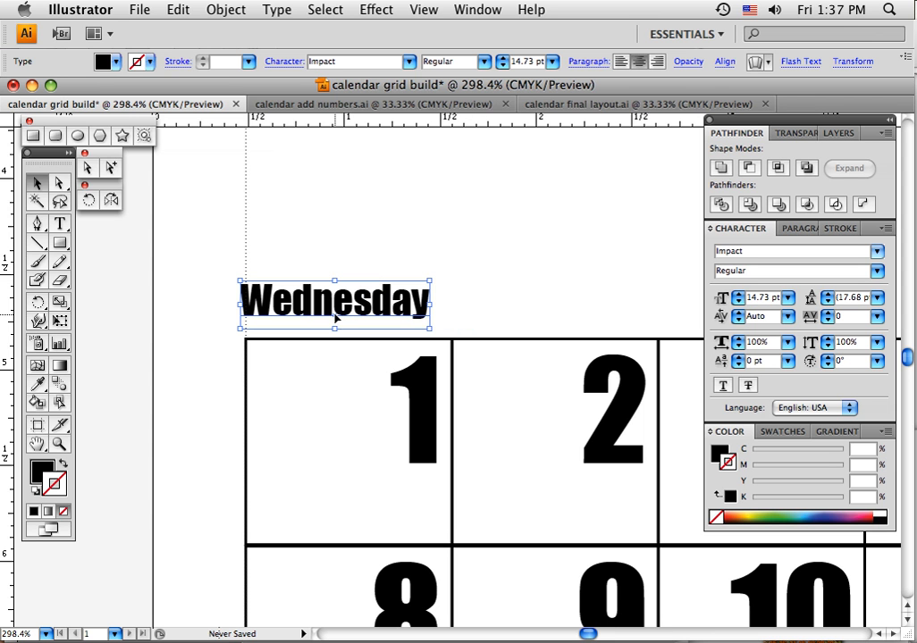
pyautogui.moveTo(336, 317)
pyautogui.mouseDown()
pyautogui.moveTo(341, 323)
pyautogui.moveTo(350, 311)
pyautogui.mouseUp()
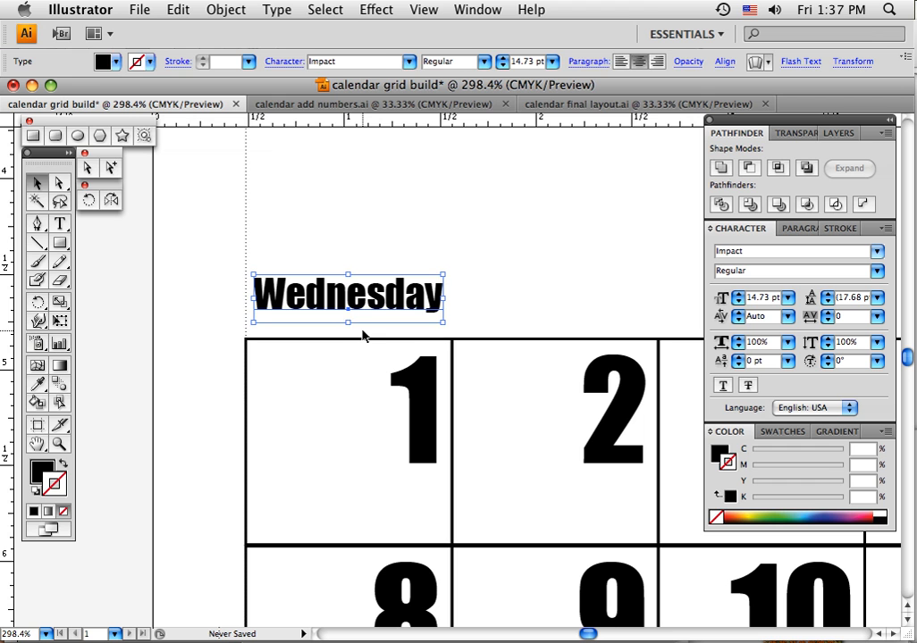
# Add a vertical guide through the centre of the day 1 square and select the Wednesday text above it.
pyautogui.click(367, 348)
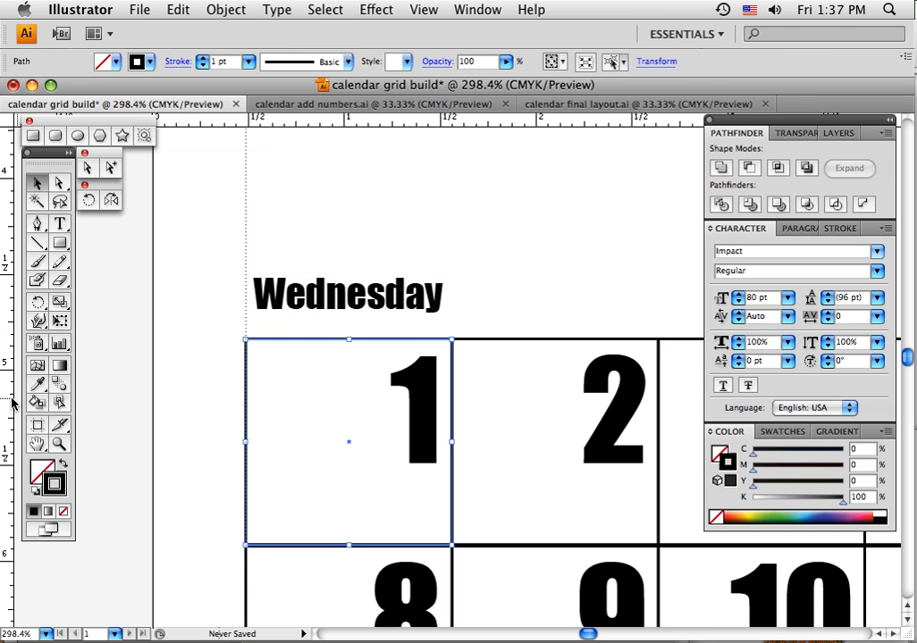
pyautogui.moveTo(12, 404); pyautogui.dragTo(348, 446)
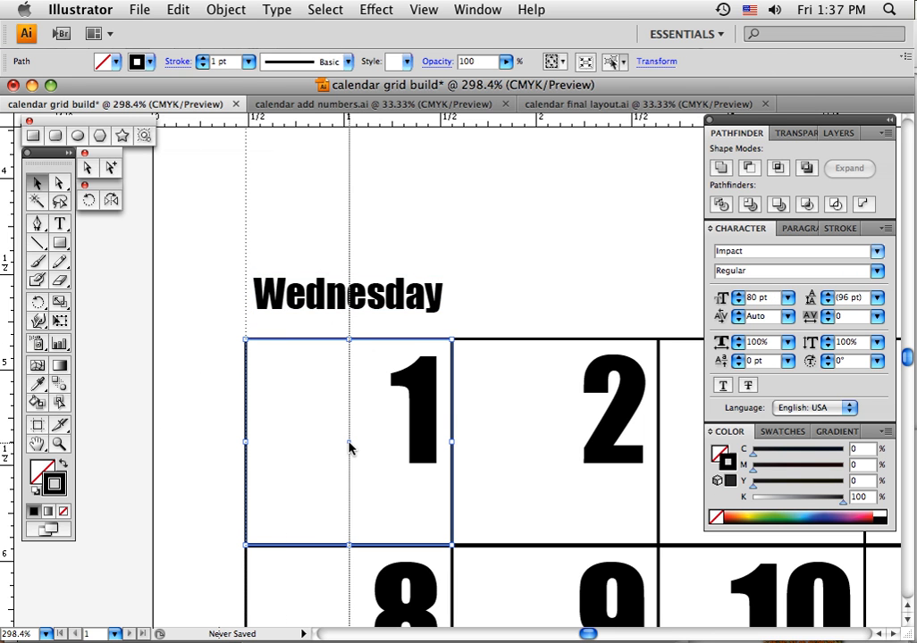
pyautogui.click(357, 315)
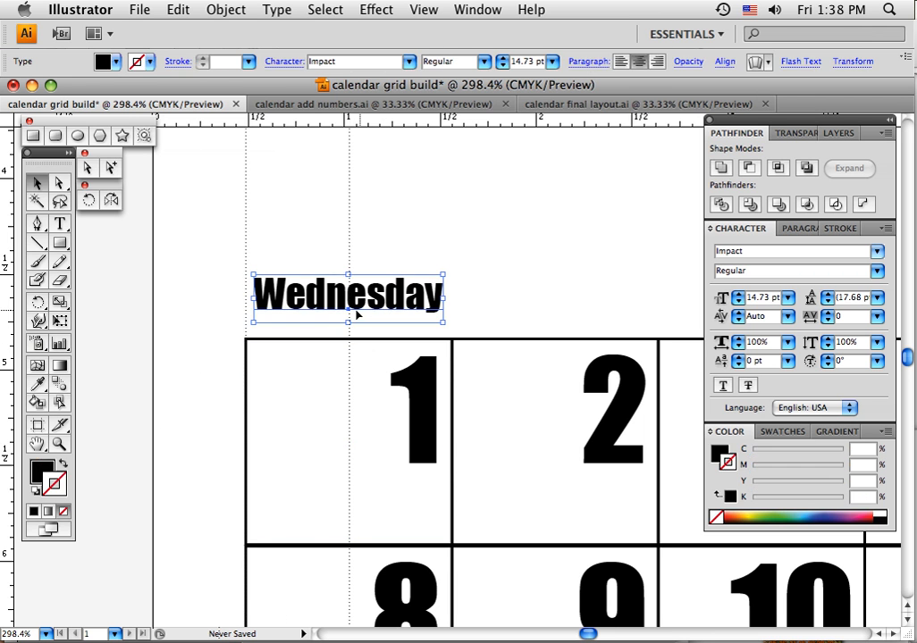
# Move the Wednesday text down against the day 1 square and add a vertical guide through the centre of the day 2 square.
pyautogui.moveTo(349, 314); pyautogui.dragTo(352, 331)
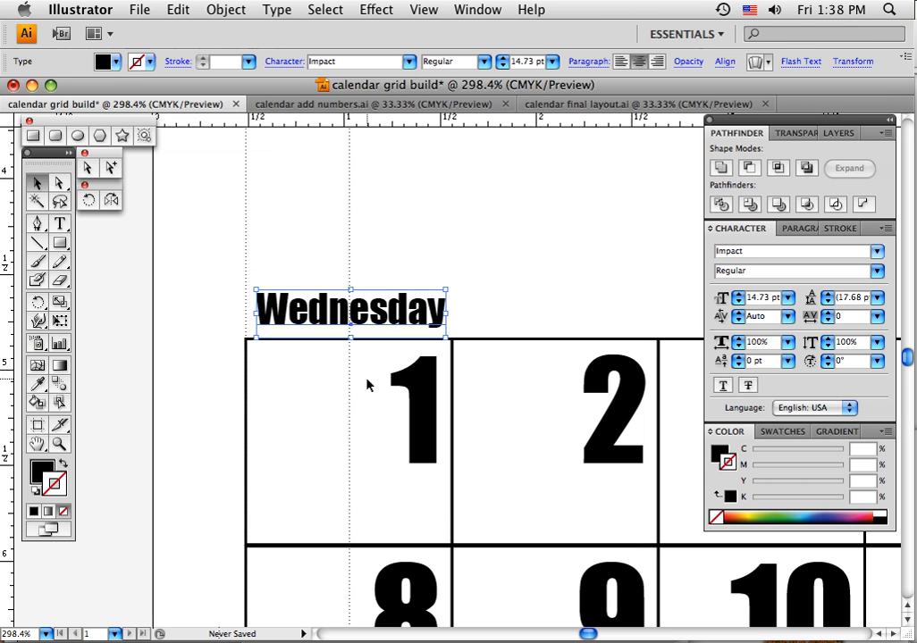
pyautogui.click(537, 419)
pyautogui.click(550, 341)
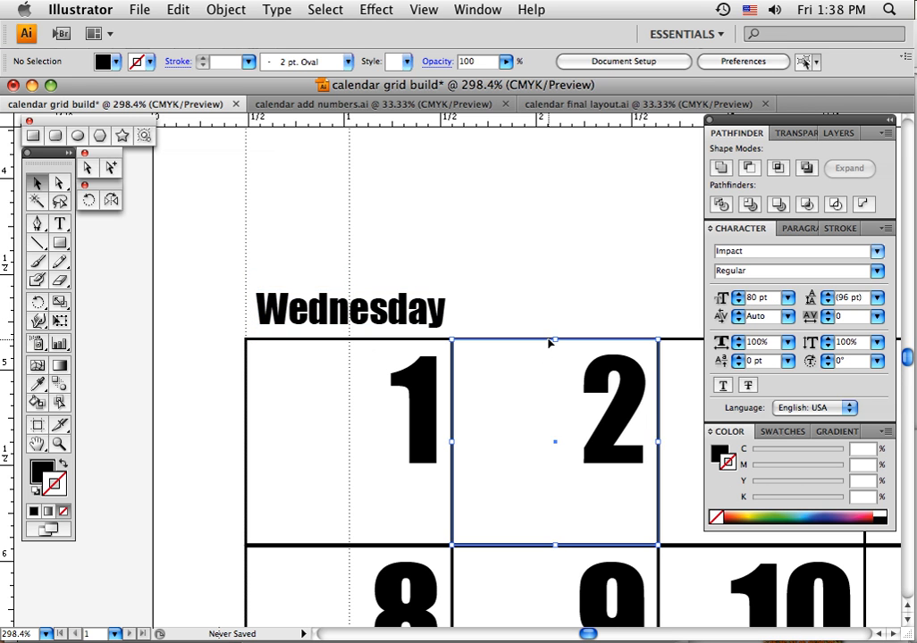
pyautogui.moveTo(10, 440); pyautogui.dragTo(555, 447)
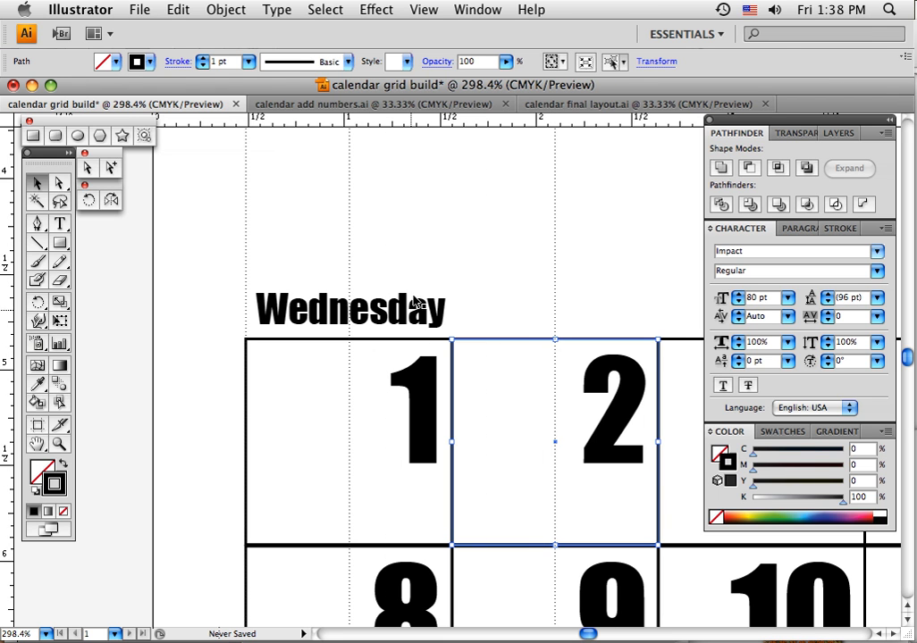
# Copy the Wednesday text horizontally so the copy is centred on the guide above the day 2 square.
pyautogui.click(391, 264)
pyautogui.click(384, 311)
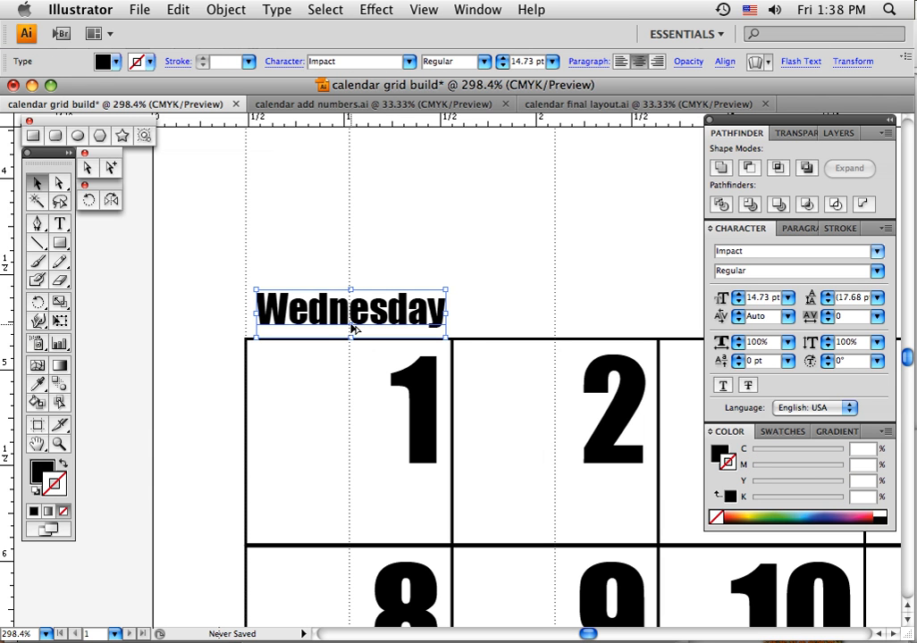
pyautogui.moveTo(353, 329); pyautogui.dragTo(555, 330)
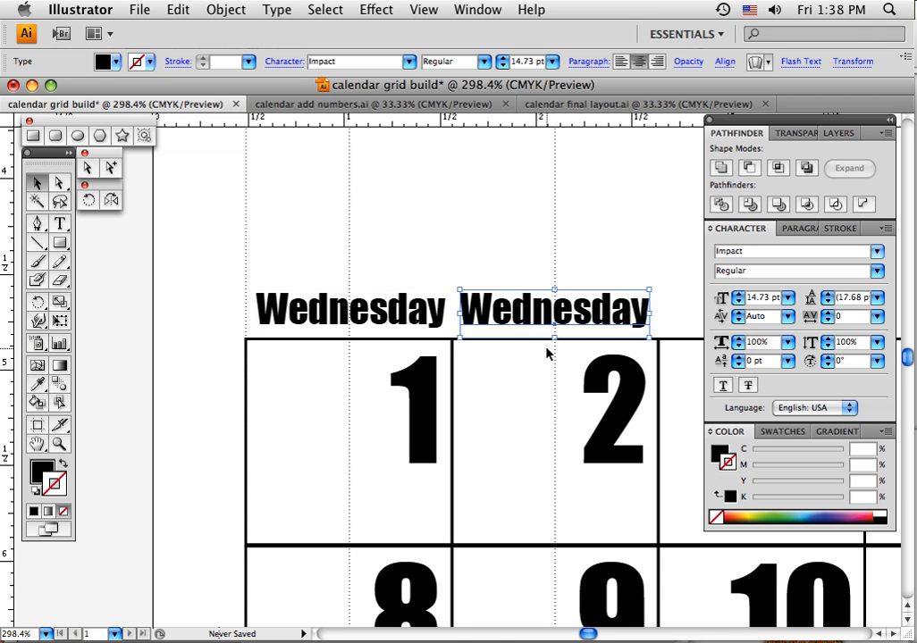
# Repeat the Wednesday copy five more times so every remaining column of the grid has a label above it.
pyautogui.press('super+minus')
pyautogui.press('super+minus')
pyautogui.press('super+minus')
pyautogui.press('super+minus')
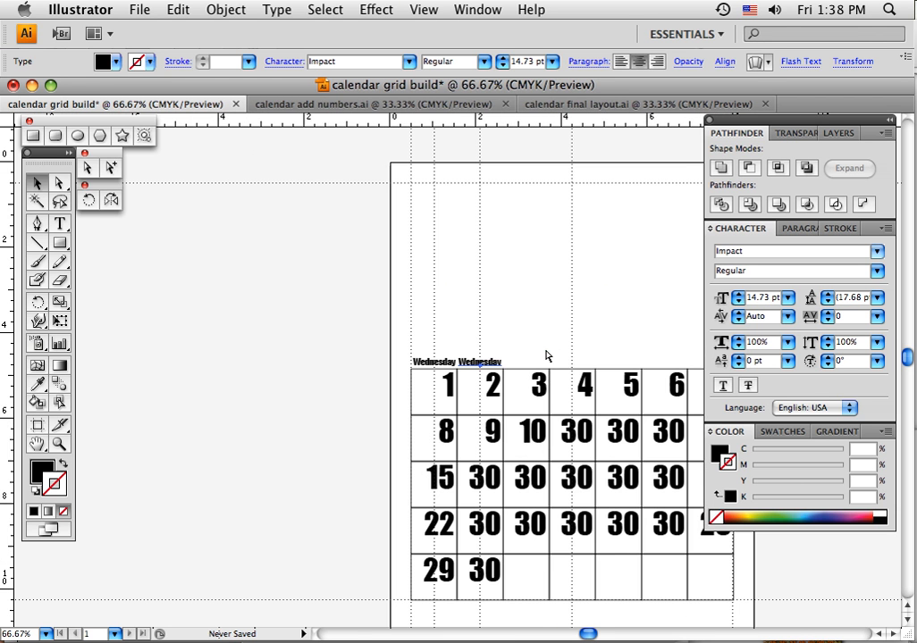
pyautogui.press('space')
pyautogui.moveTo(542, 313); pyautogui.dragTo(305, 292)
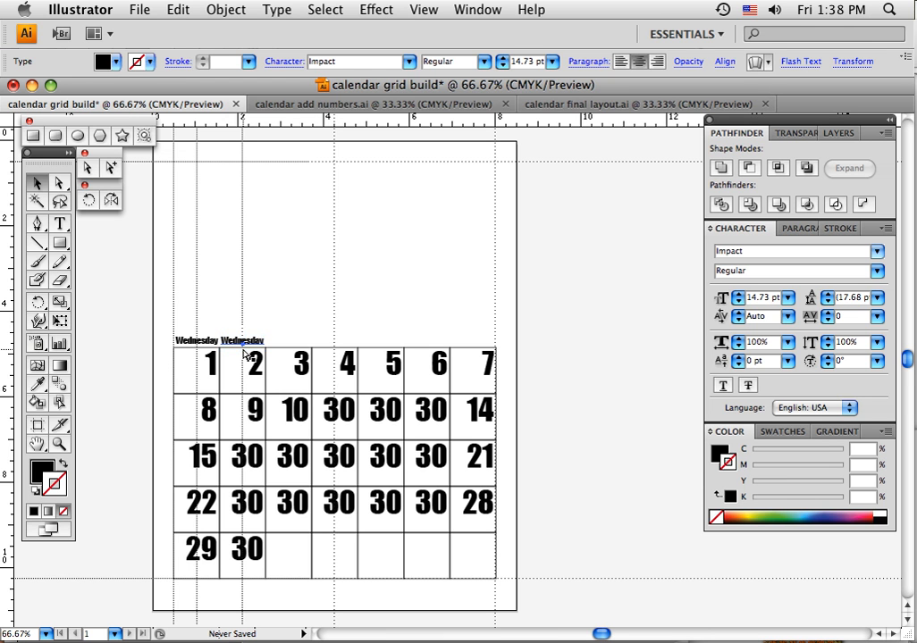
pyautogui.press('super+d')
pyautogui.press('super+d')
pyautogui.press('super+d')
pyautogui.press('super+d')
pyautogui.press('super+d')
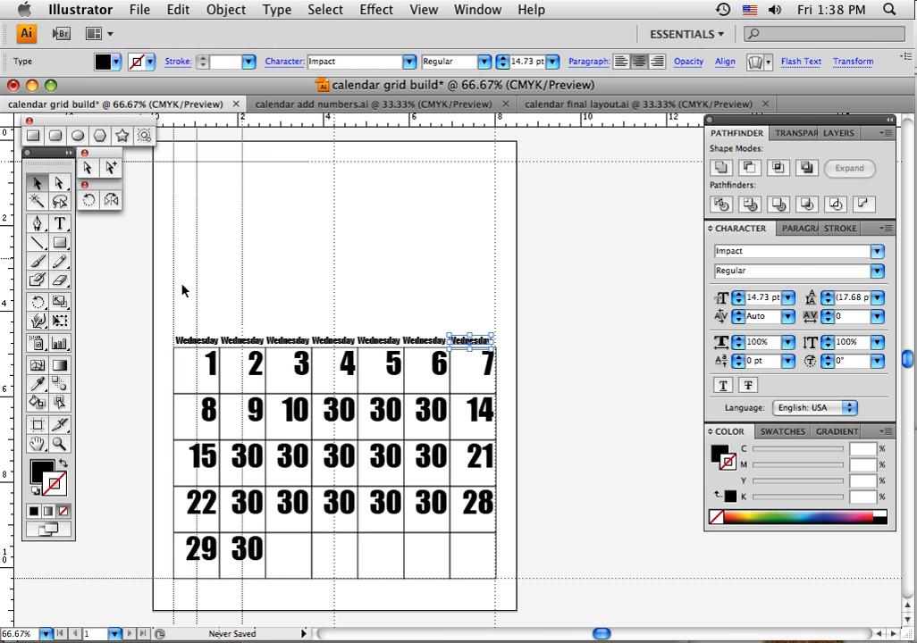
# Replace the labels above the first three columns with Sunday, Monday and Tuesday.
pyautogui.press('t')
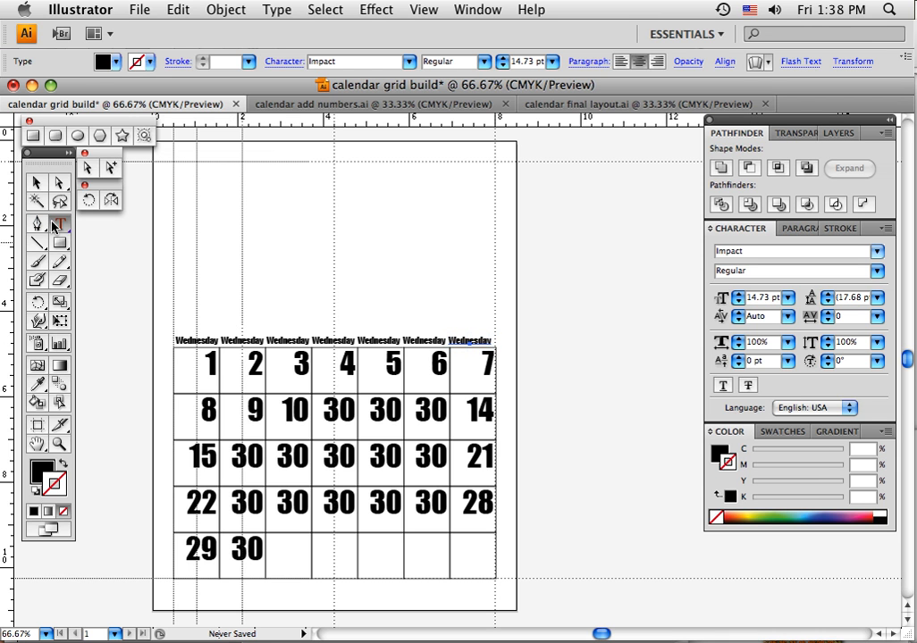
pyautogui.doubleClick(192, 340)
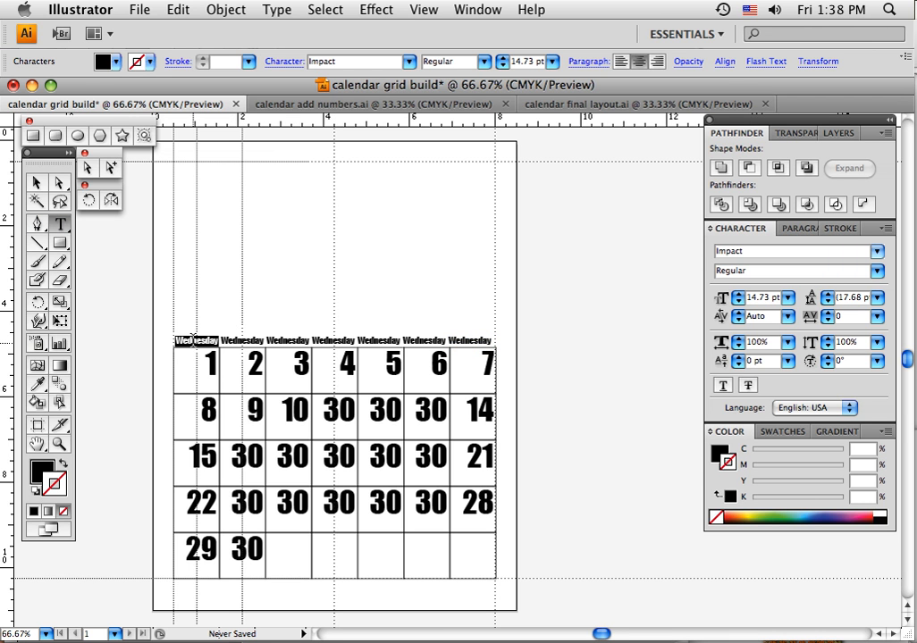
pyautogui.write('Sunday')
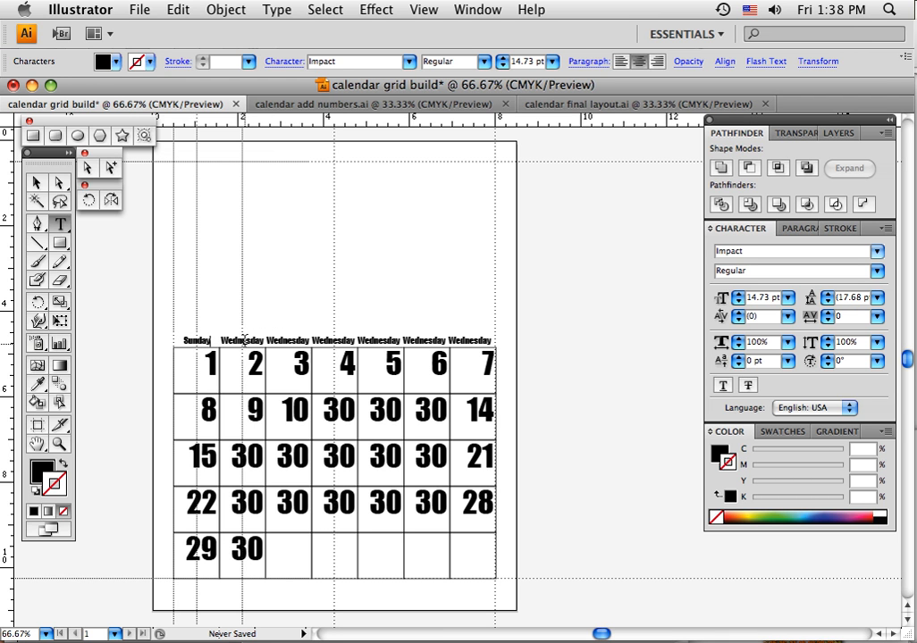
pyautogui.doubleClick(243, 340)
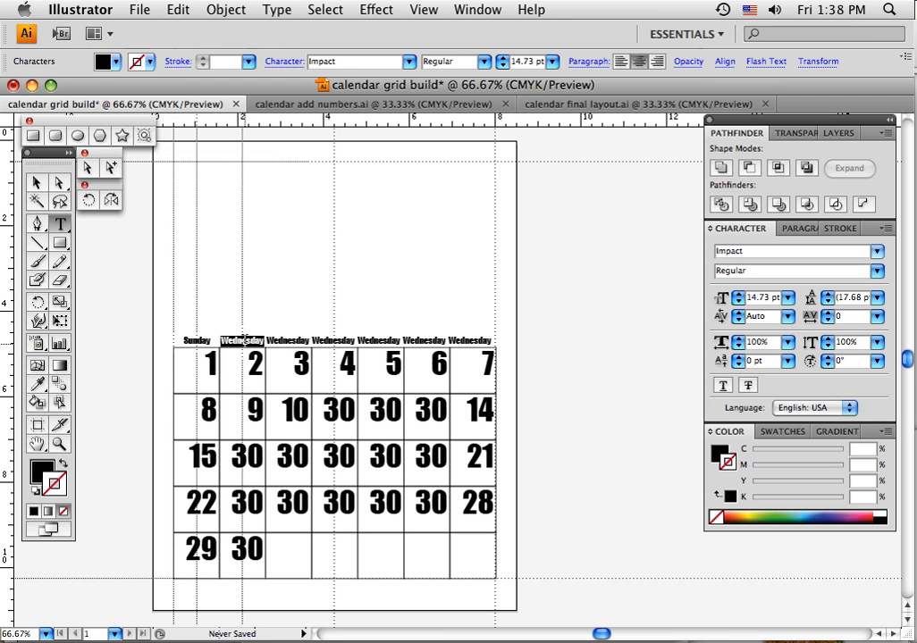
pyautogui.write('Tuesday')
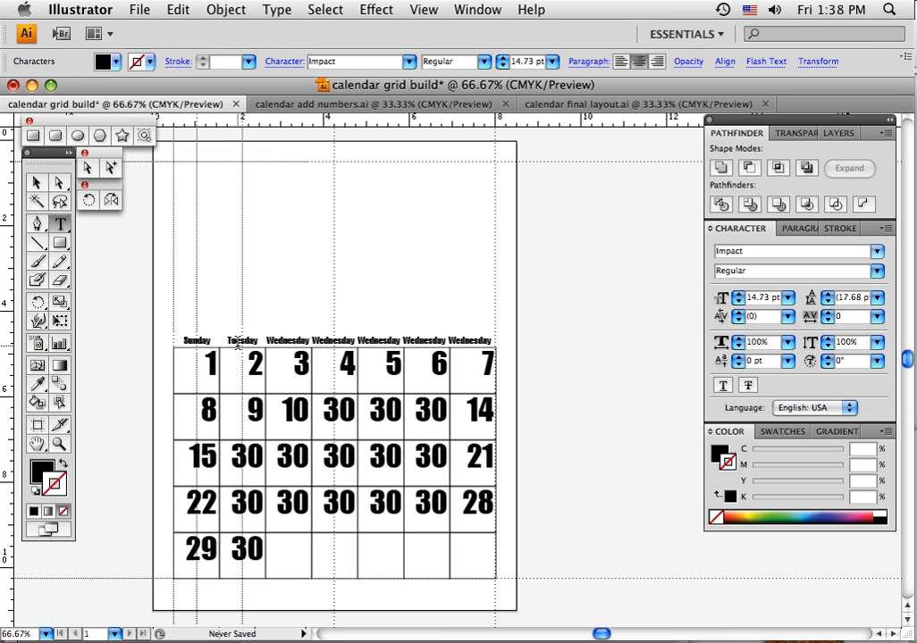
pyautogui.doubleClick(243, 340)
pyautogui.write('Monday')
pyautogui.doubleClick(281, 340)
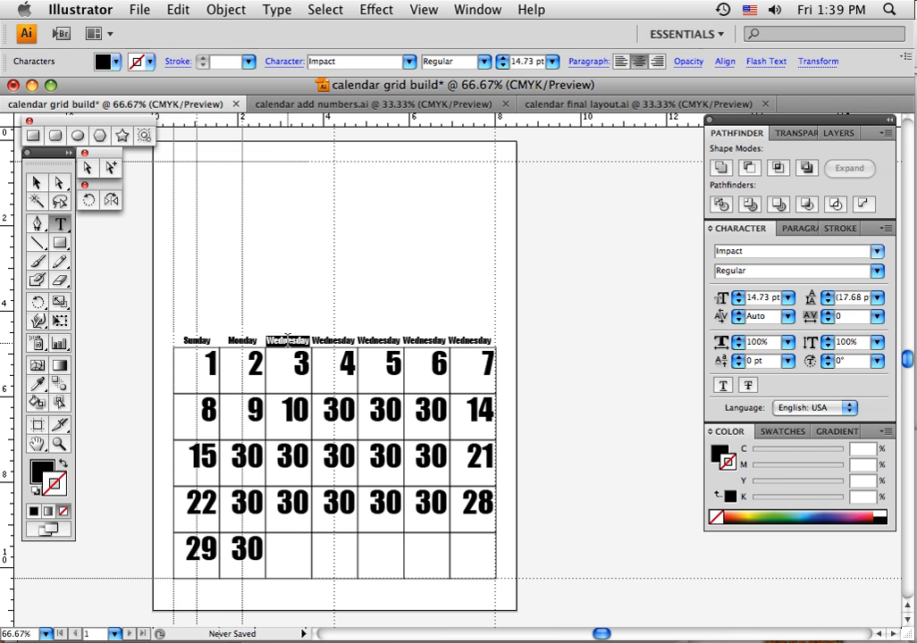
pyautogui.write('Tuesday')
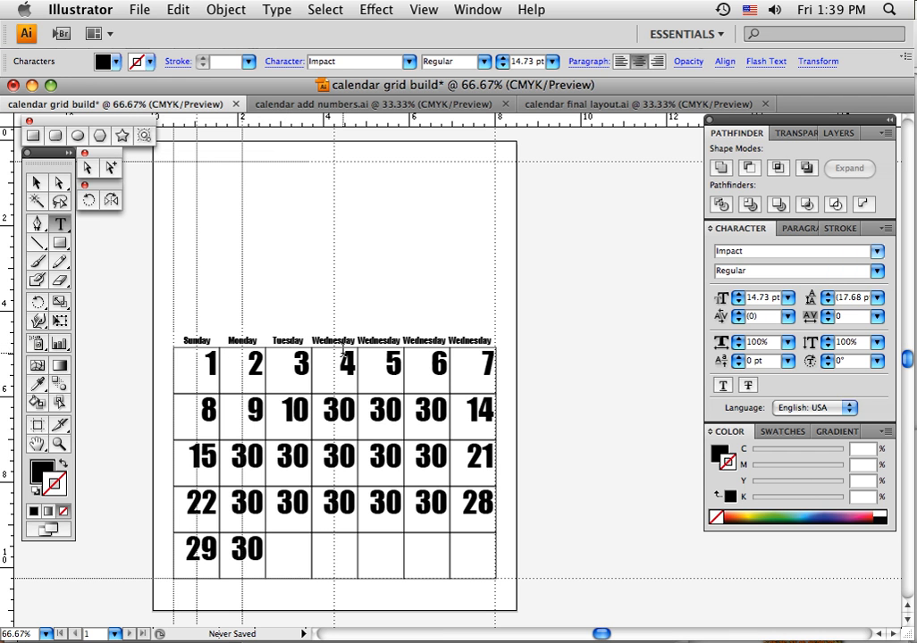
# Replace the label above the last column with Saturday, correcting its spelling, and deselect it.
pyautogui.doubleClick(471, 341)
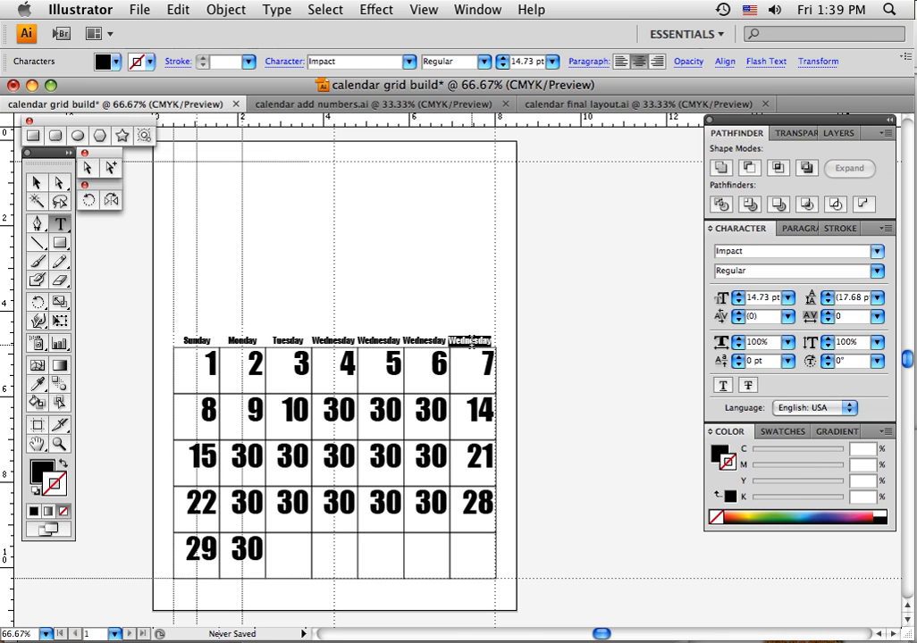
pyautogui.write('Sat')
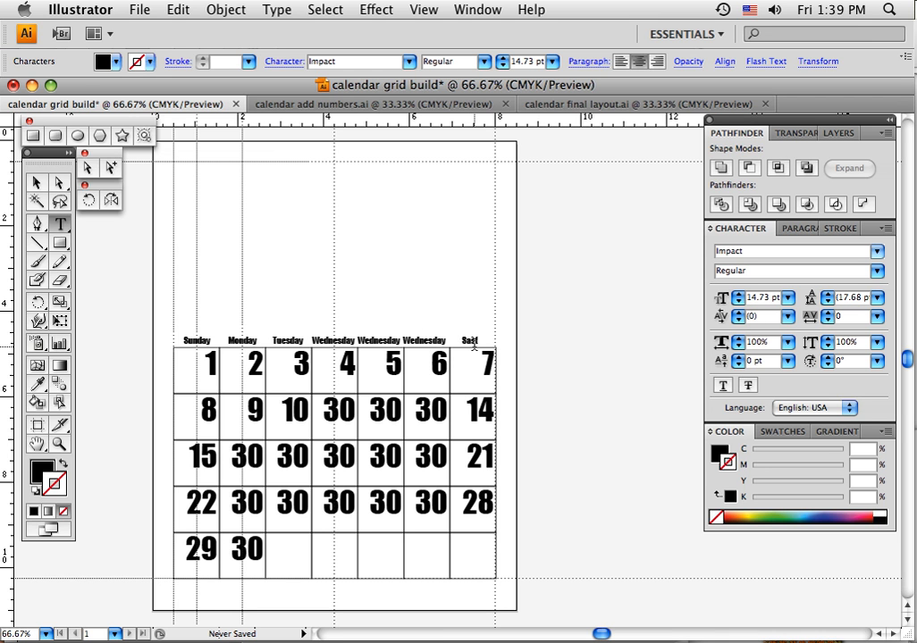
pyautogui.write('urday')
pyautogui.click(36, 183)
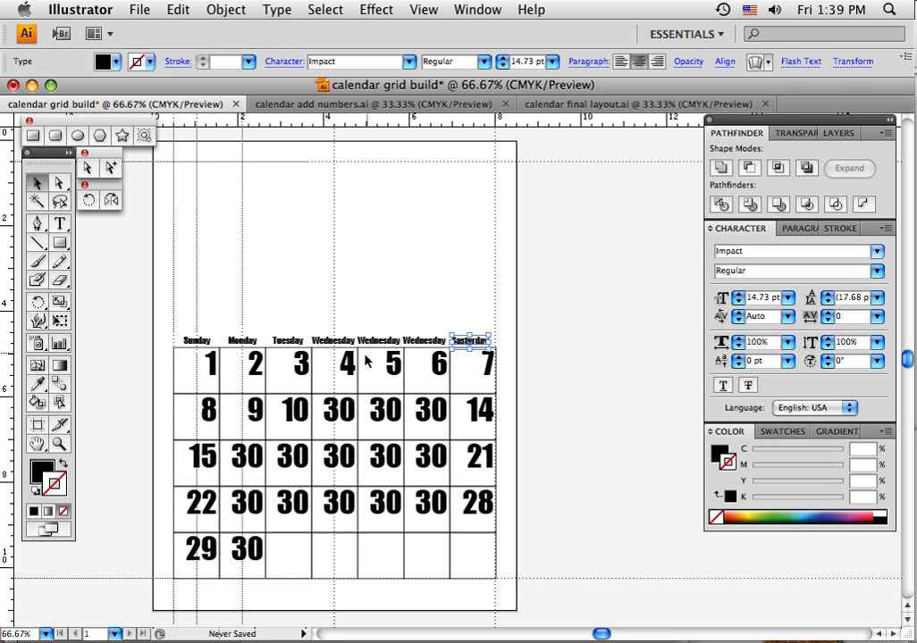
pyautogui.click(414, 306)
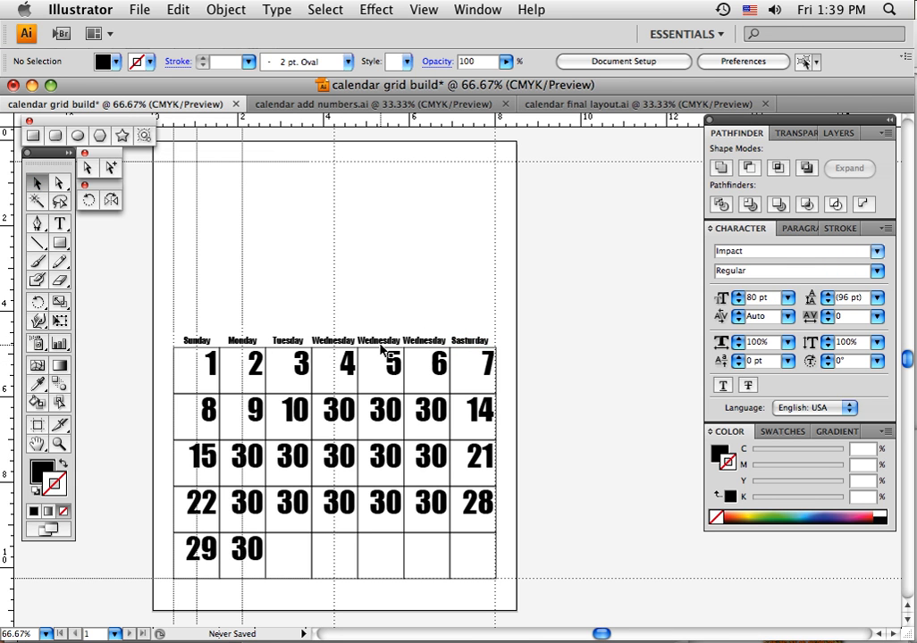
pyautogui.click(466, 345)
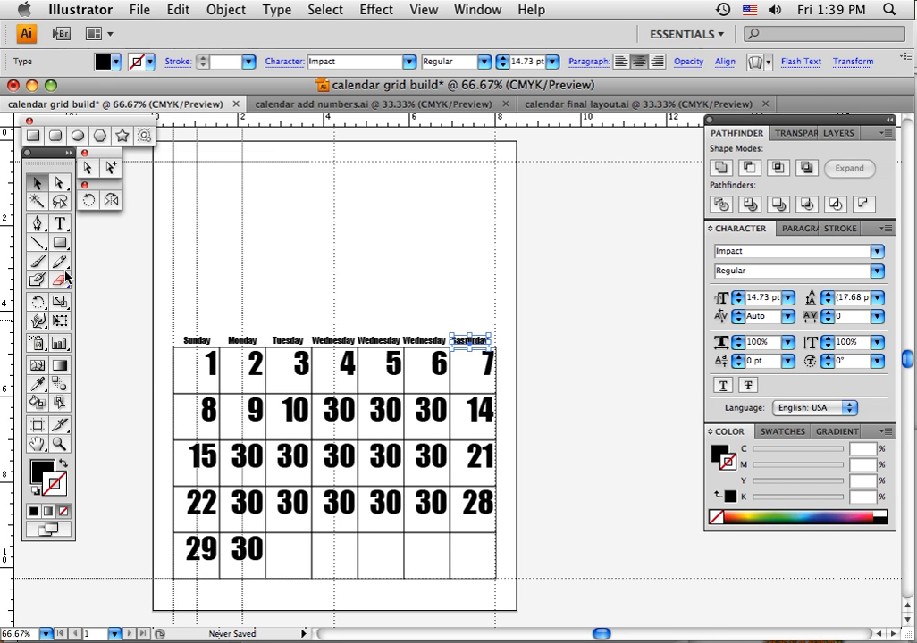
pyautogui.click(59, 224)
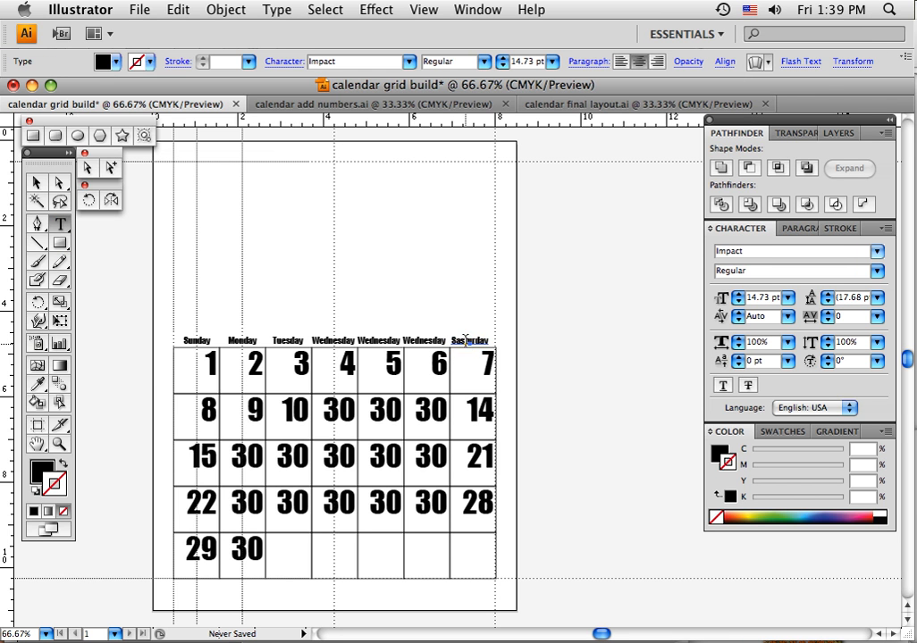
pyautogui.doubleClick(463, 340)
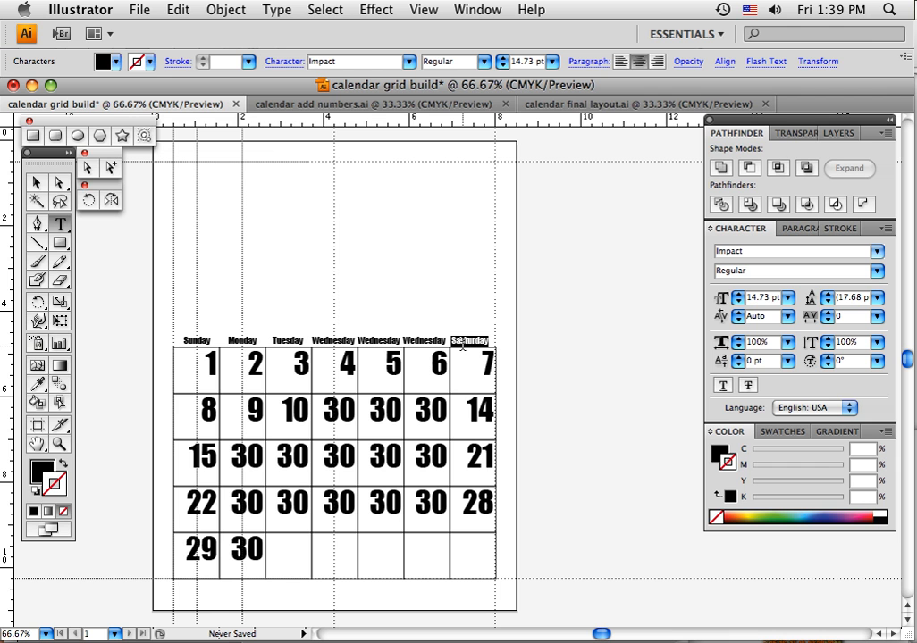
pyautogui.write('Saturday')
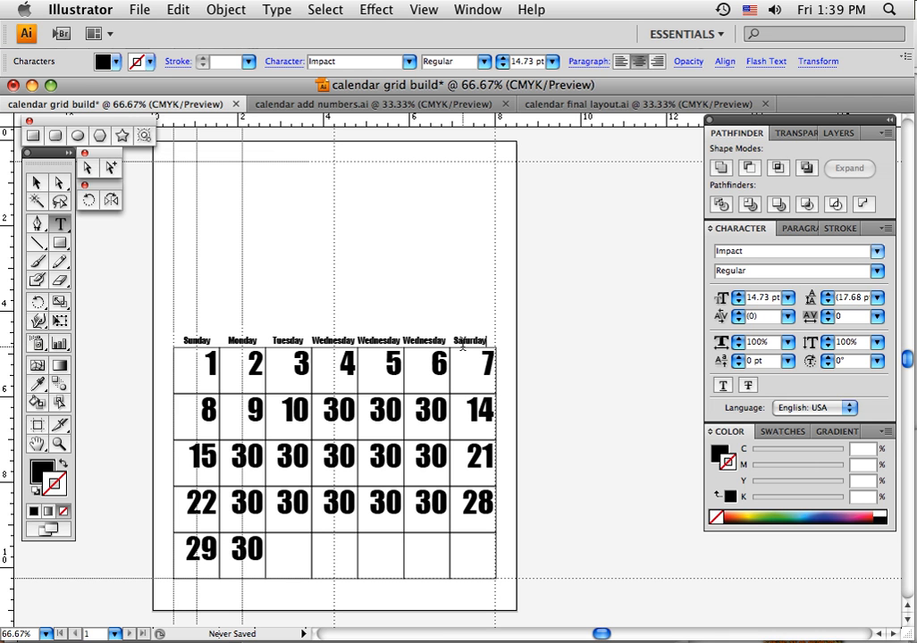
pyautogui.click(37, 182)
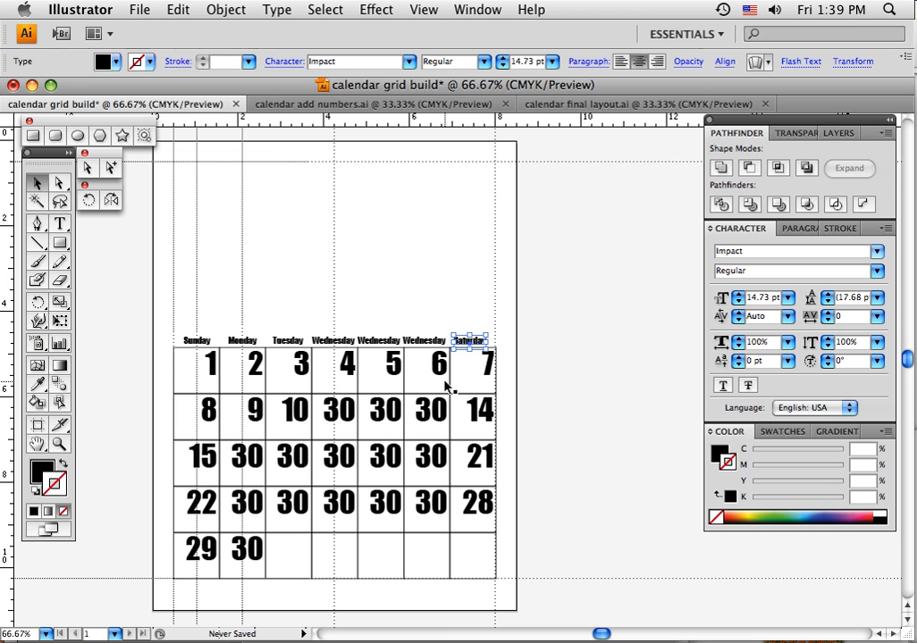
pyautogui.click(527, 364)
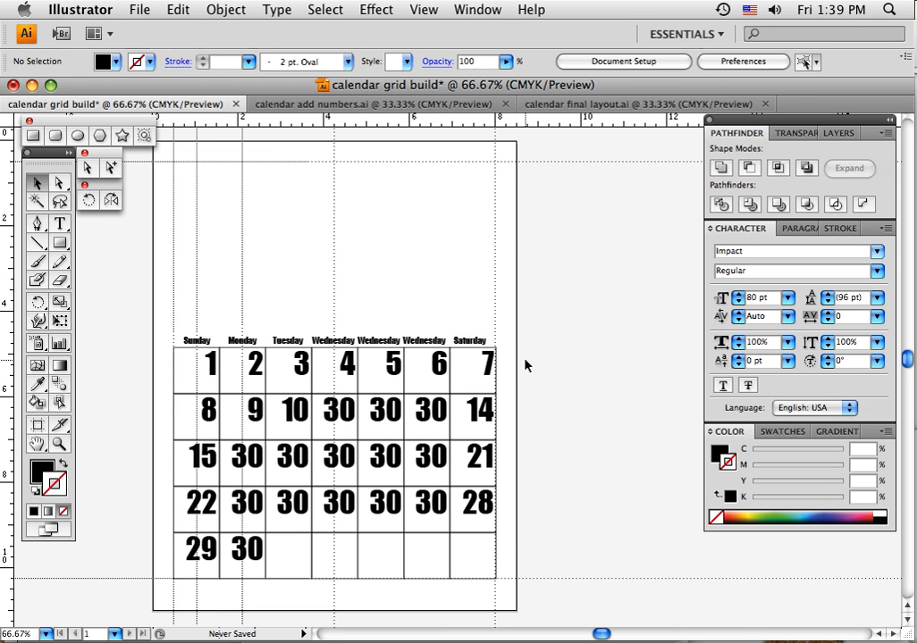
# Move the NOVEMBER 2010 title above the weekday labels, aligned to the grid's right edge, and scale it proportionally to about 55.5 pt.
pyautogui.moveTo(583, 255); pyautogui.dragTo(566, 358)
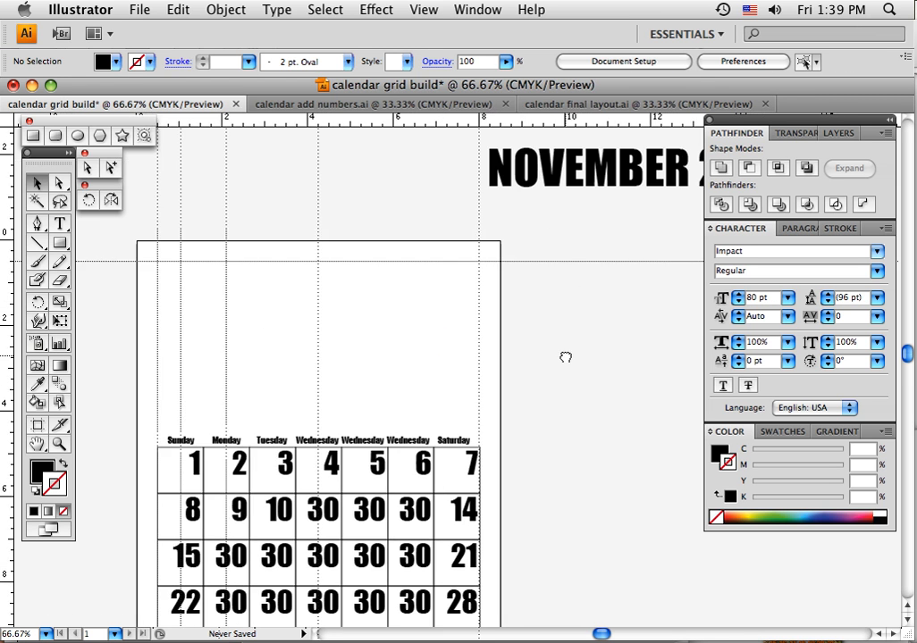
pyautogui.moveTo(587, 182); pyautogui.dragTo(314, 399)
pyautogui.moveTo(528, 436); pyautogui.dragTo(573, 379)
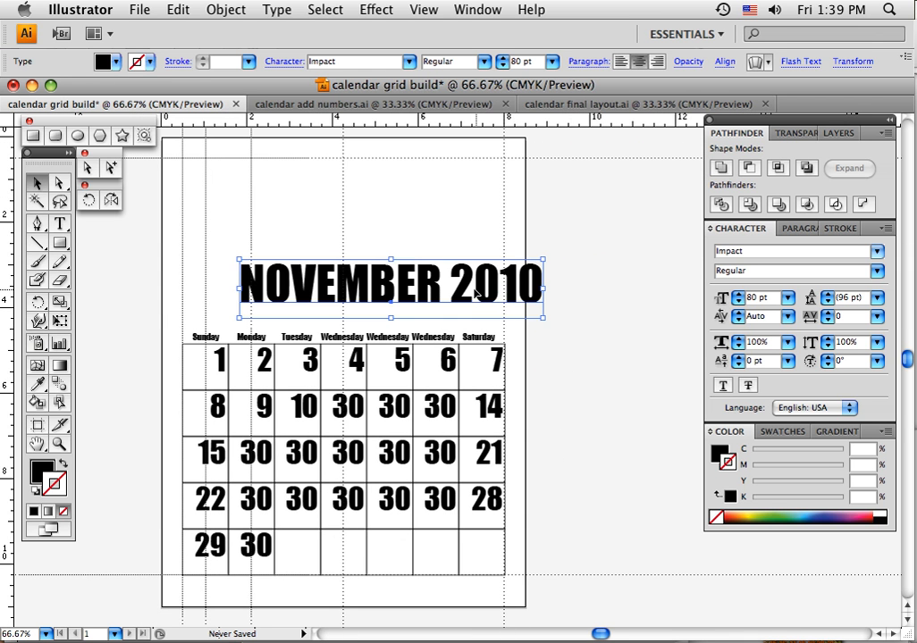
pyautogui.moveTo(427, 297); pyautogui.dragTo(401, 321)
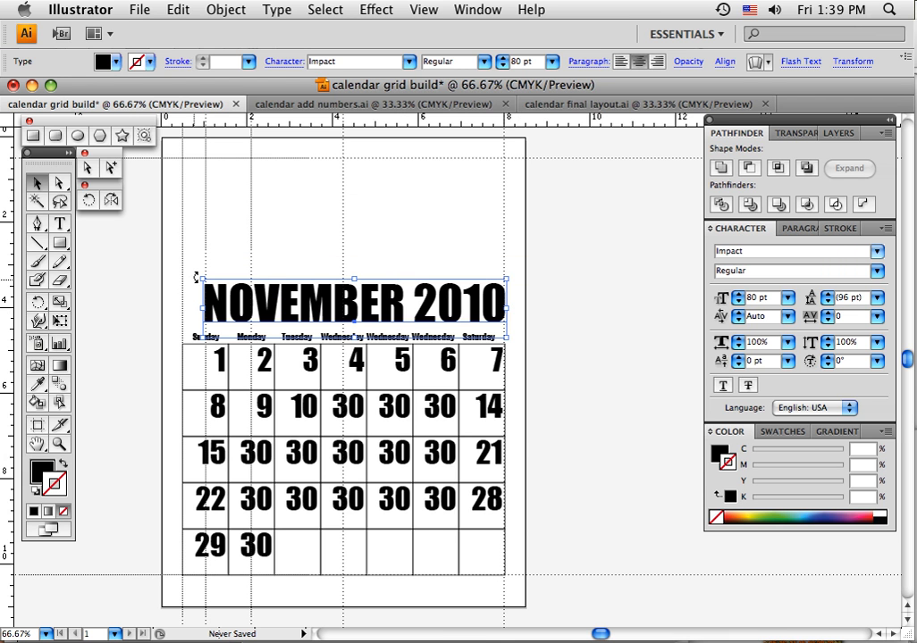
pyautogui.moveTo(202, 277); pyautogui.dragTo(249, 296)
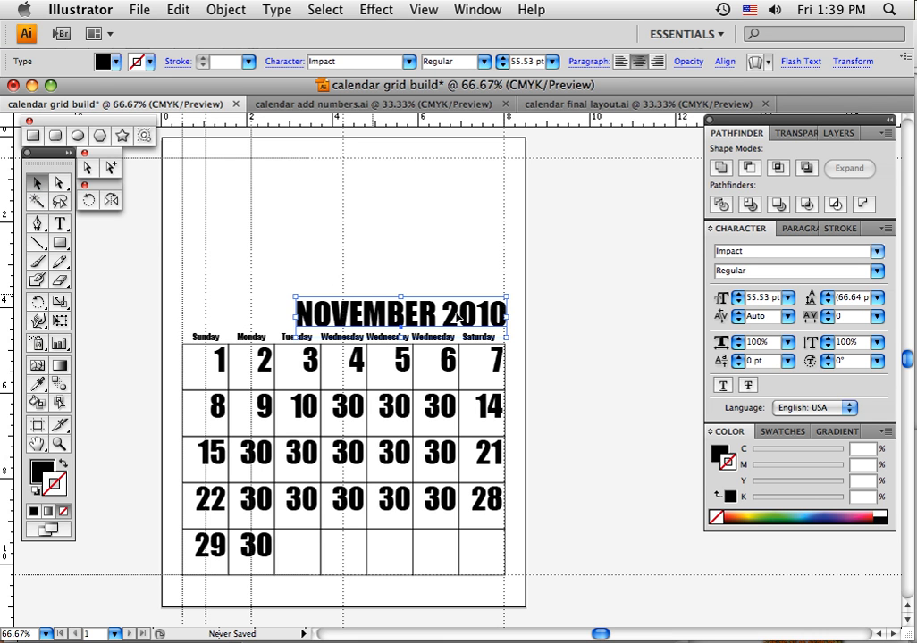
pyautogui.click(565, 356)
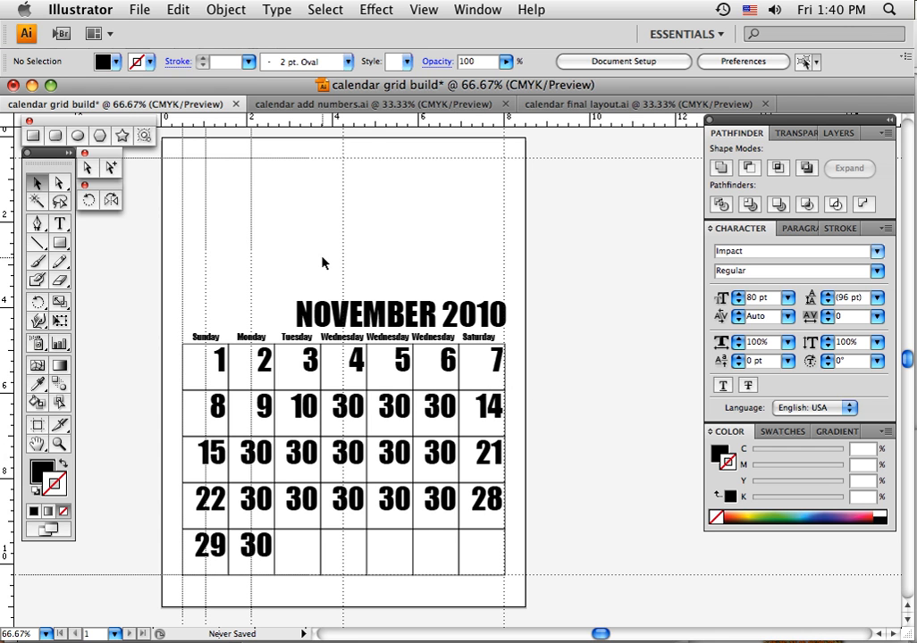
pyautogui.click(132, 12)
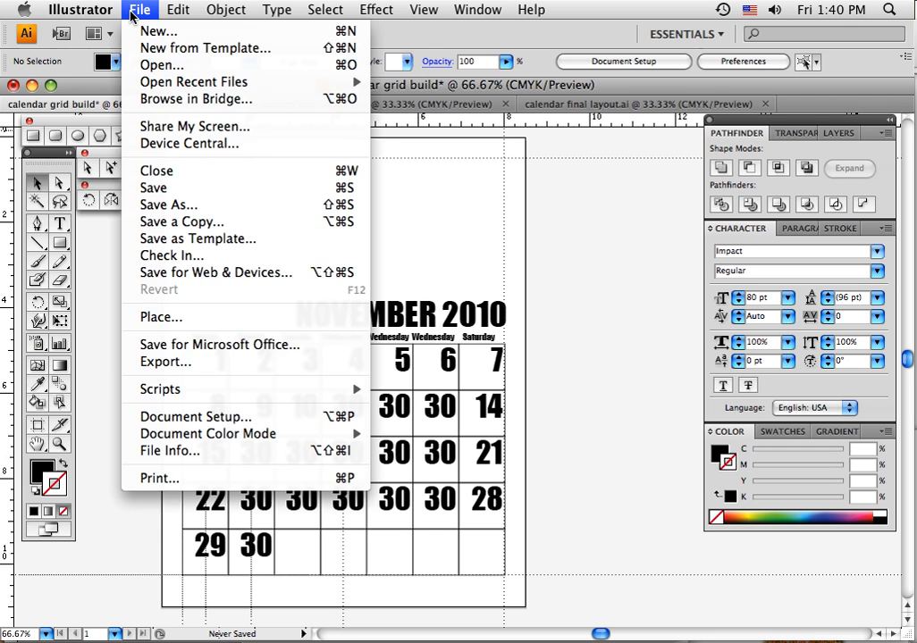
pyautogui.click(168, 206)
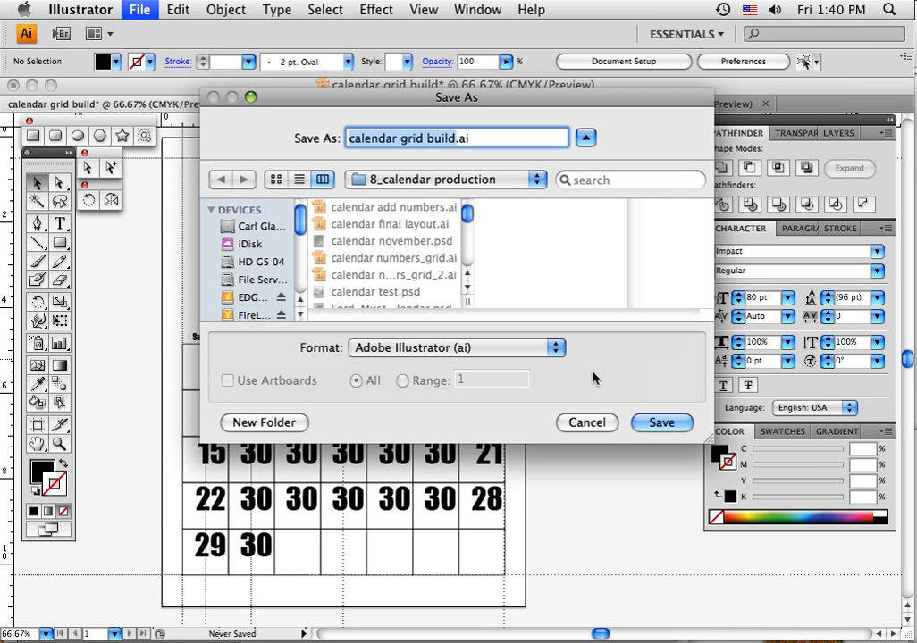
pyautogui.click(589, 425)
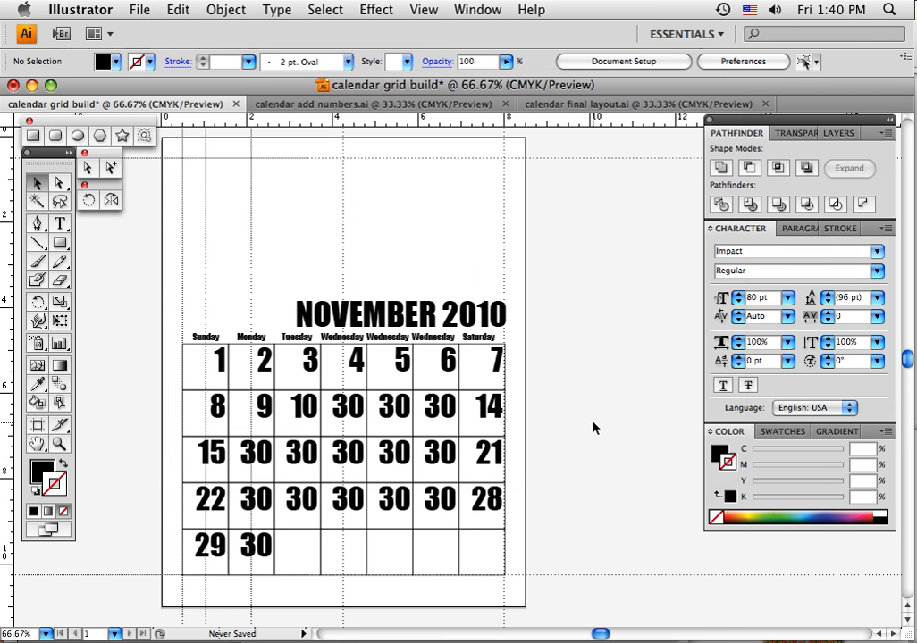